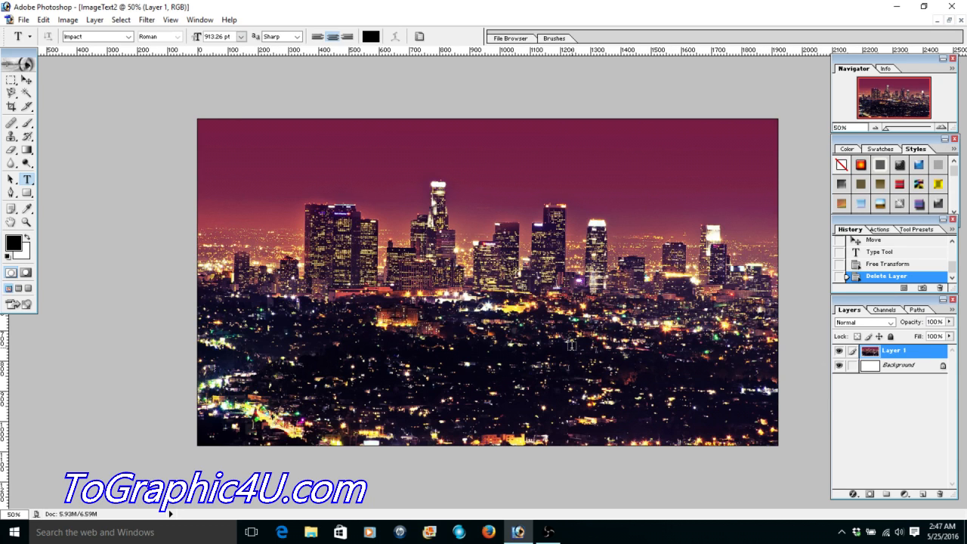
- Create a new white 1920 x 1080 pixel RGB document named ImageText2
key(ctrl+n)
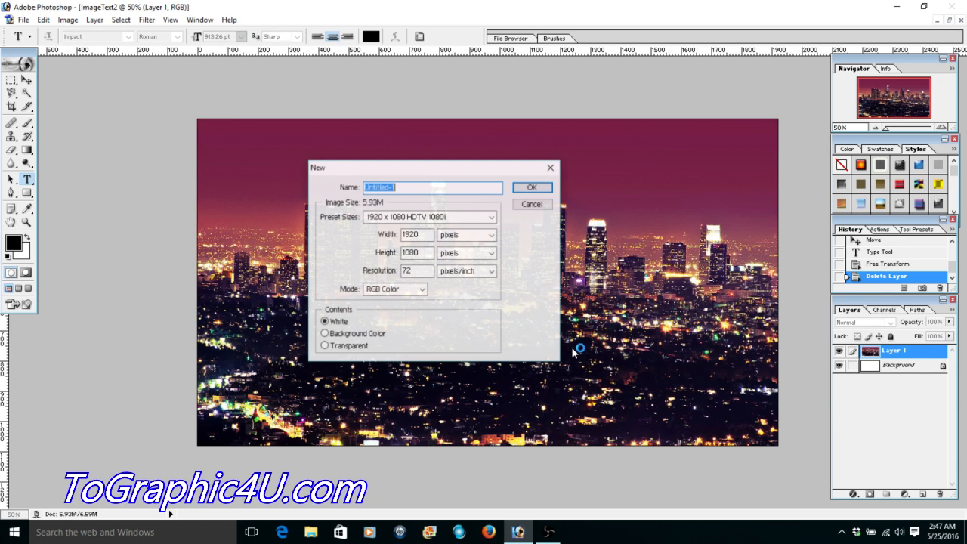
text(Image)
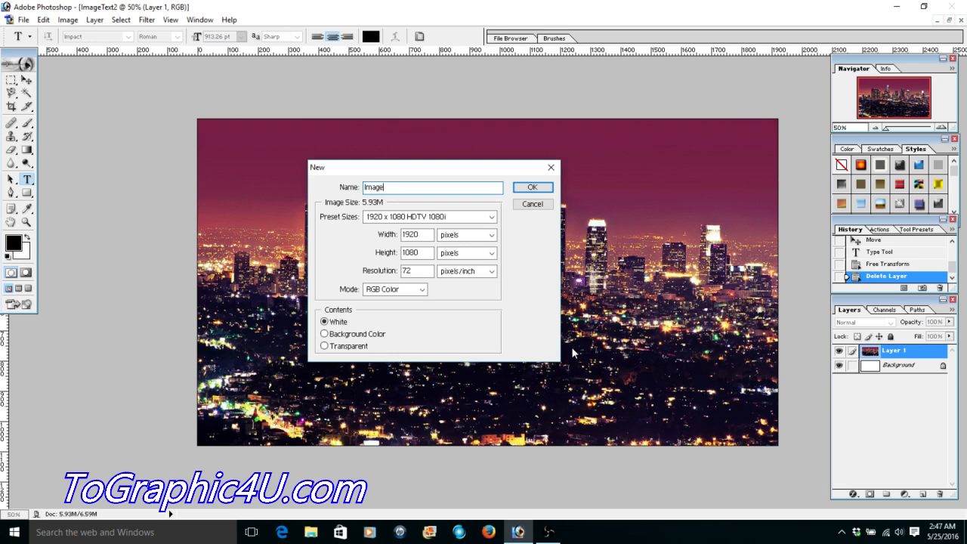
text(Text2)
click(533, 188)
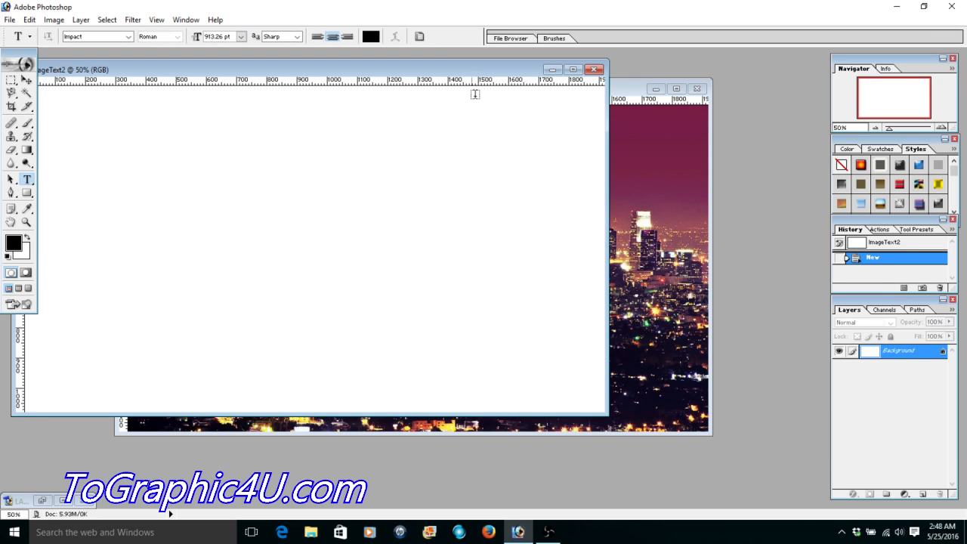
- Rearrange the two document windows and copy the city skyline layer into the new blank document, filling its canvas
drag(461, 72, 563, 116)
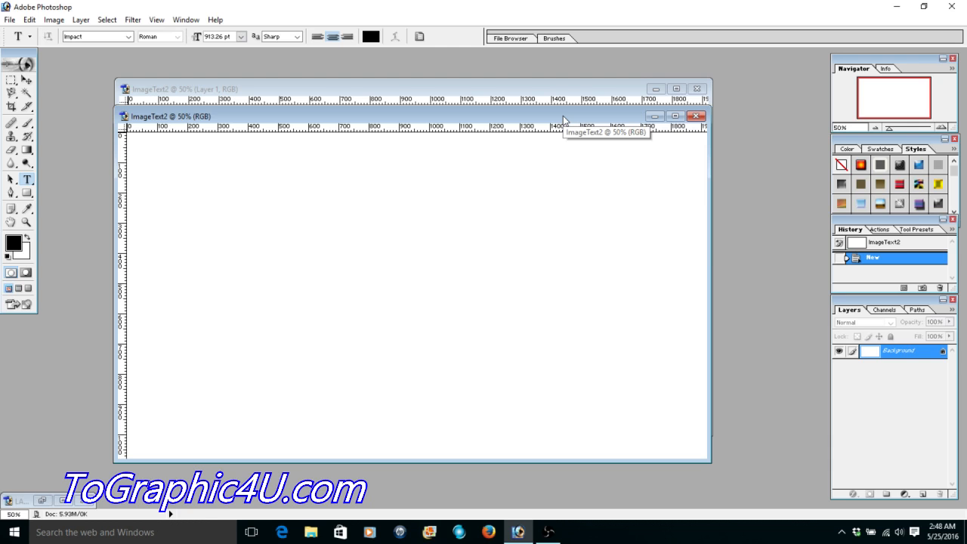
drag(562, 119, 551, 172)
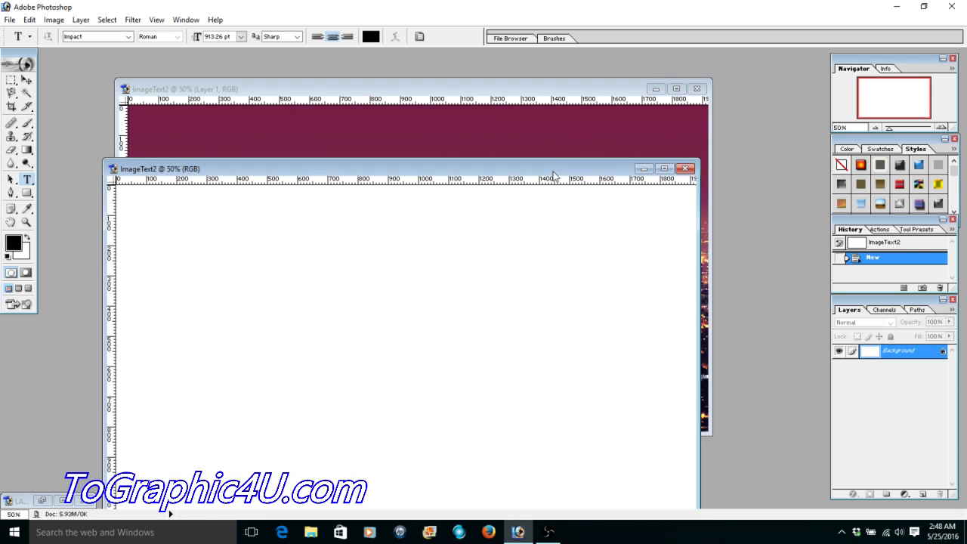
click(530, 94)
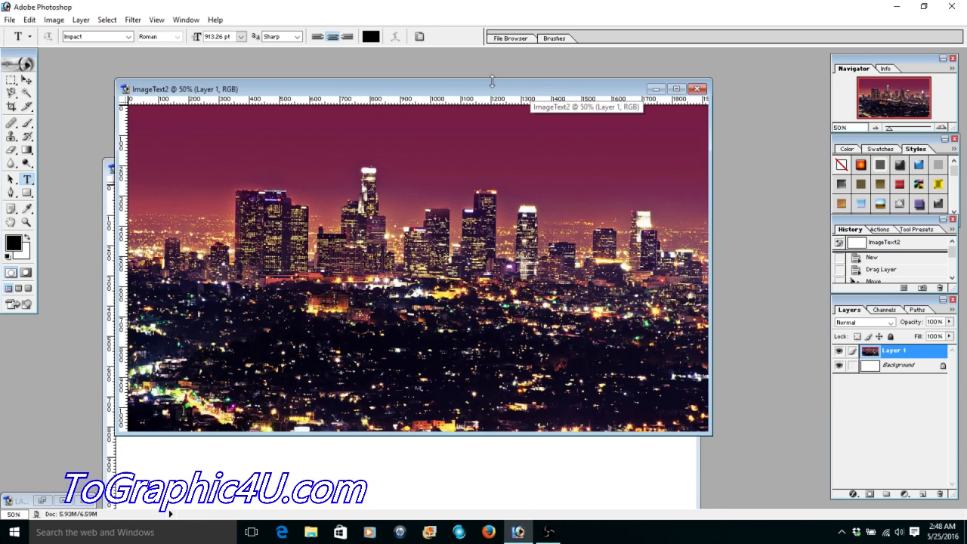
drag(490, 93, 596, 89)
click(26, 79)
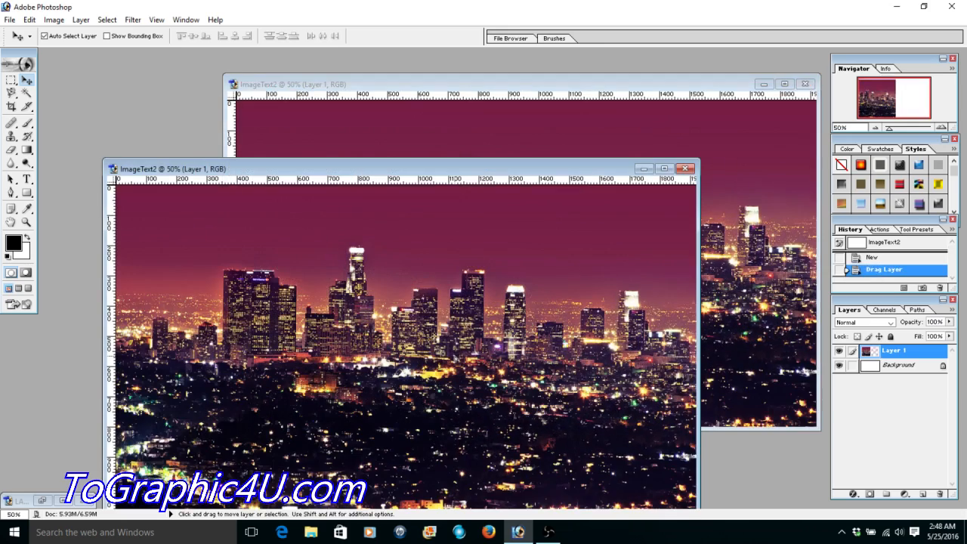
drag(264, 404, 455, 355)
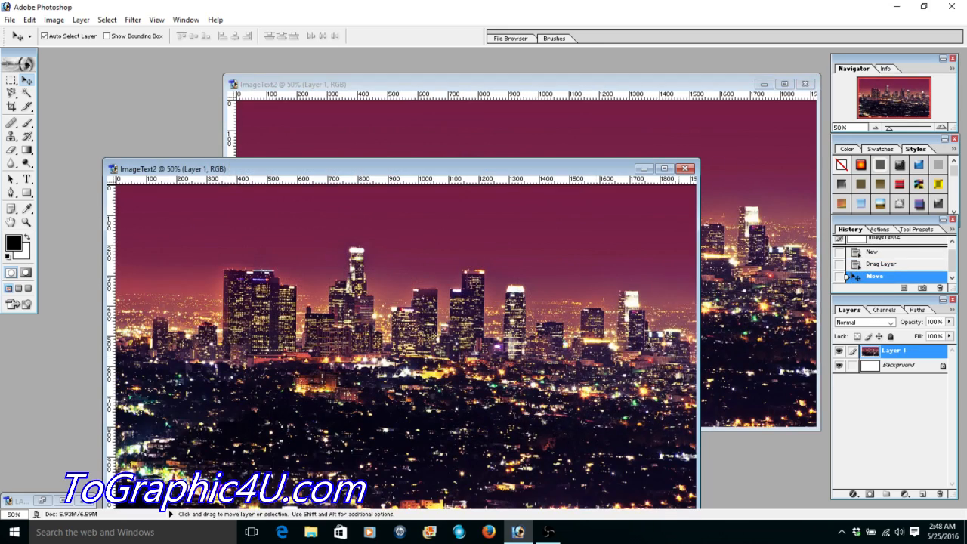
- Close the original skyline document and reposition the new document's window in the workspace
click(721, 236)
click(805, 84)
click(484, 203)
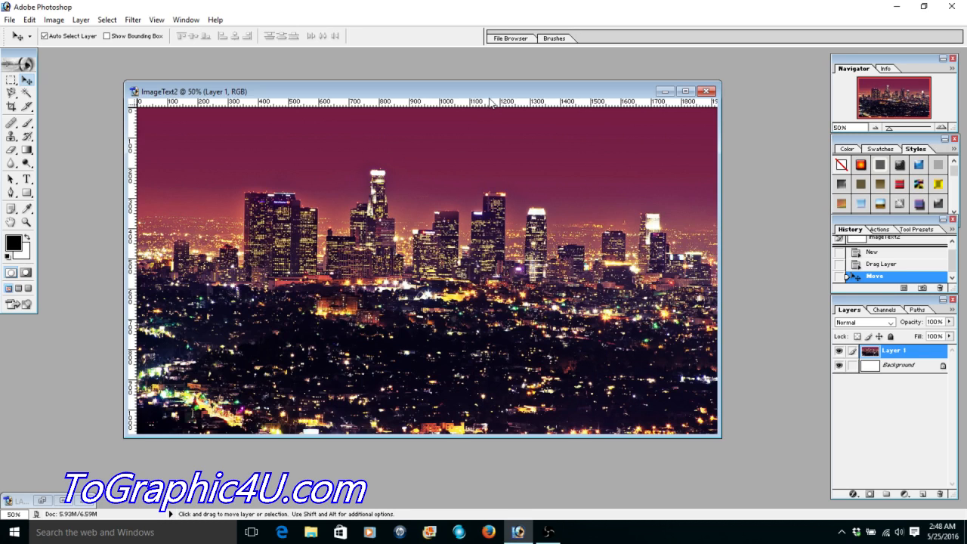
drag(490, 98, 490, 86)
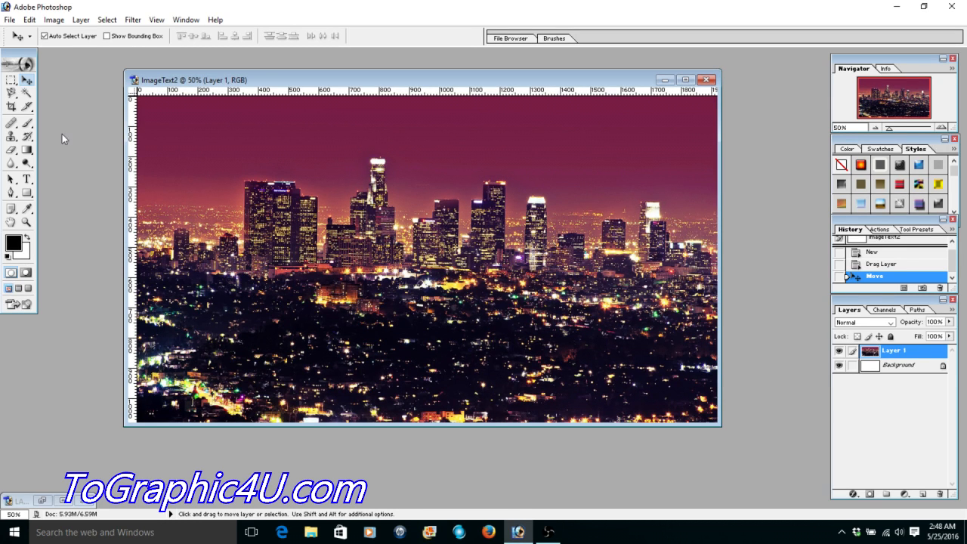
- Add the text LA in 72 pt Impact over the skyline image
click(27, 179)
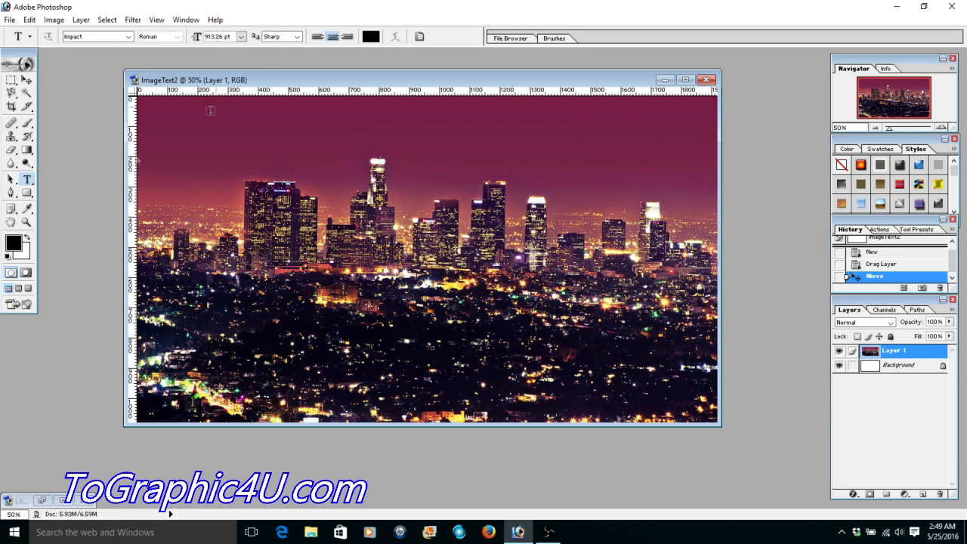
click(241, 37)
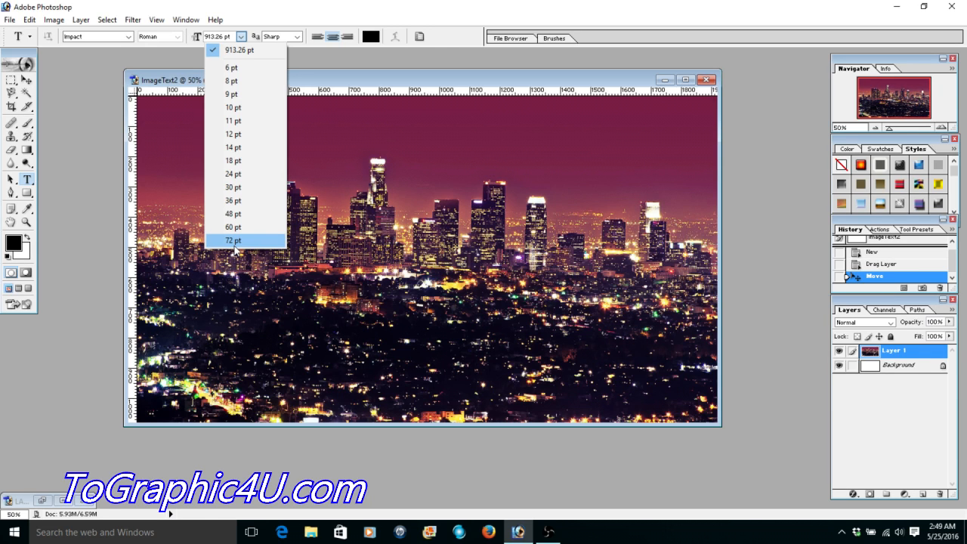
click(235, 242)
- Scale the LA text to about 946 pt so it spans most of the skyline image
click(29, 20)
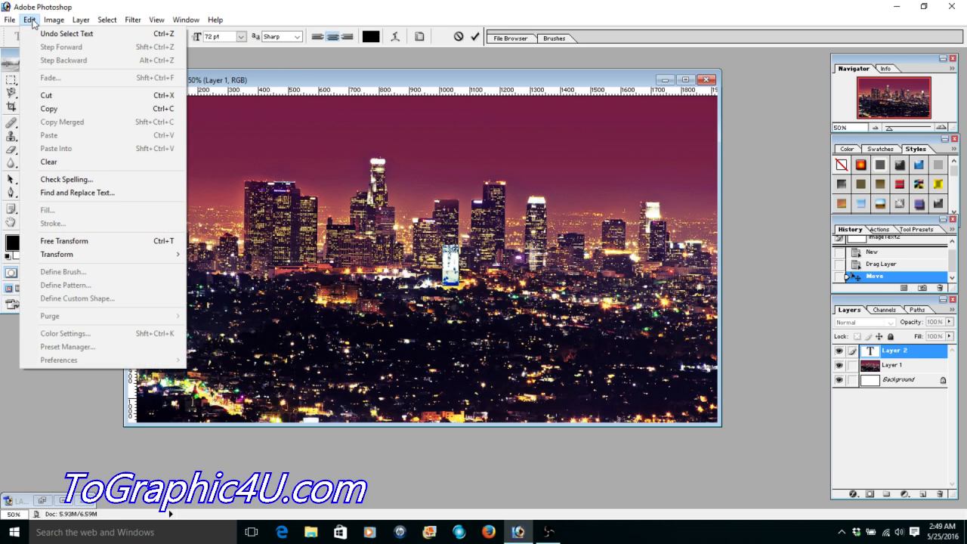
mouse_move(121, 254)
click(213, 271)
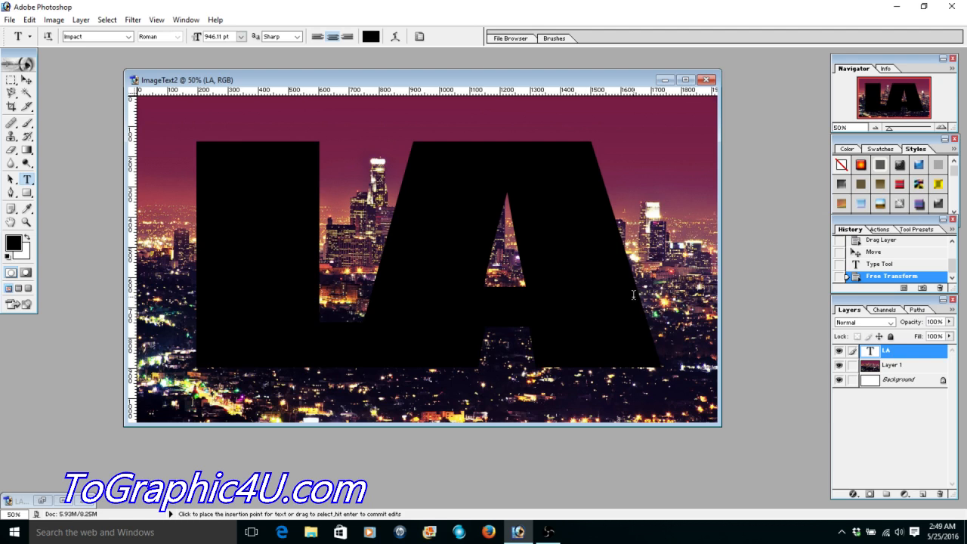
- Select both letters of the LA text and open the character settings
drag(658, 292, 437, 290)
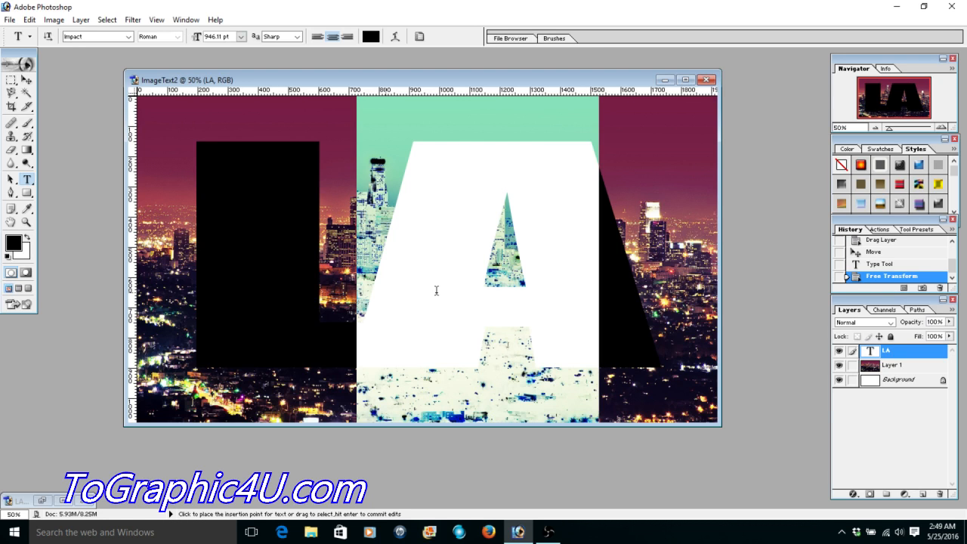
drag(436, 290, 214, 287)
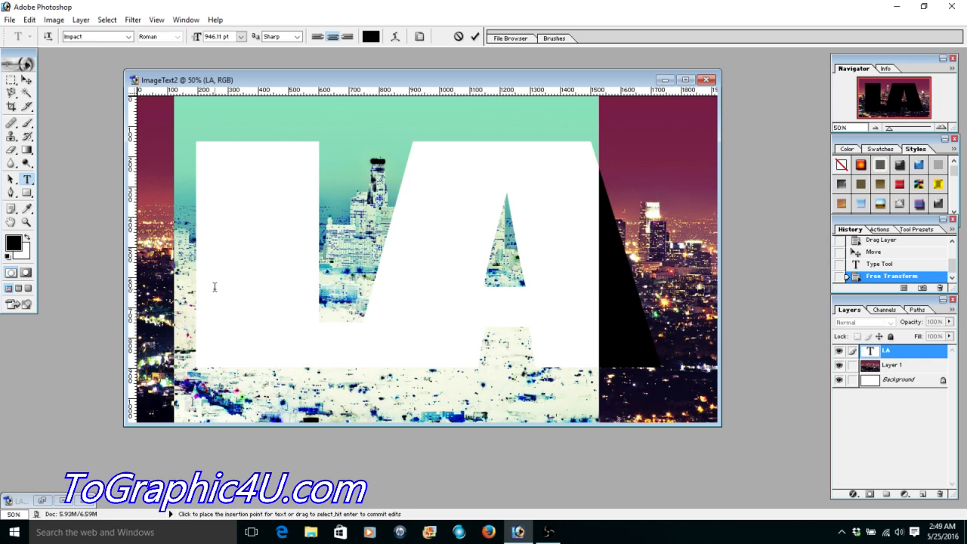
key(ctrl+t)
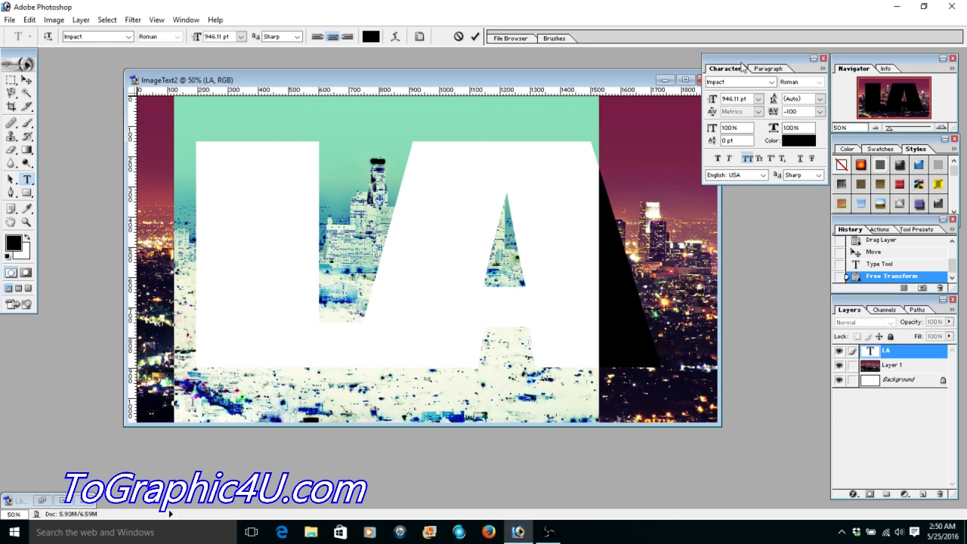
- Try the LA text in Informal011 BT, Lucida Console, Microsoft PhagsPa and OzHandicraft BT
click(771, 83)
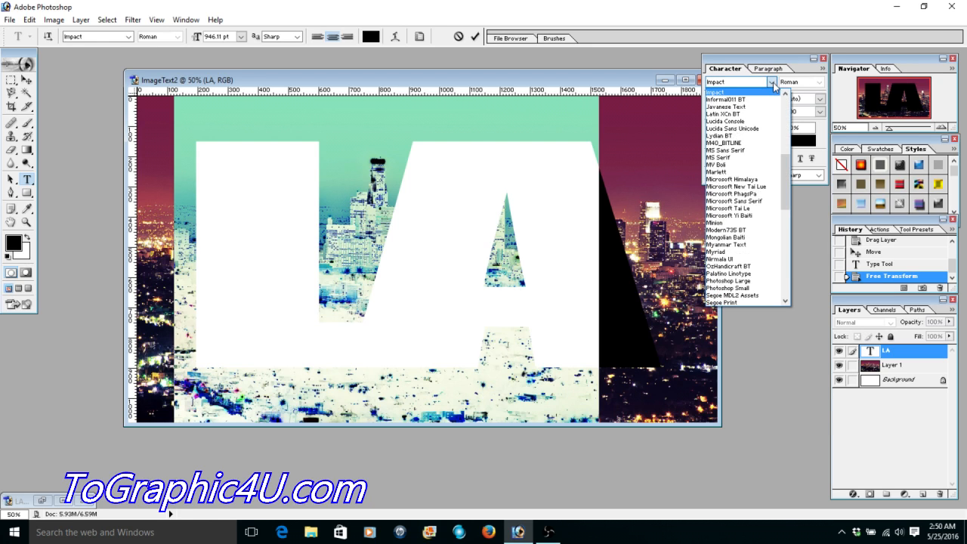
click(743, 99)
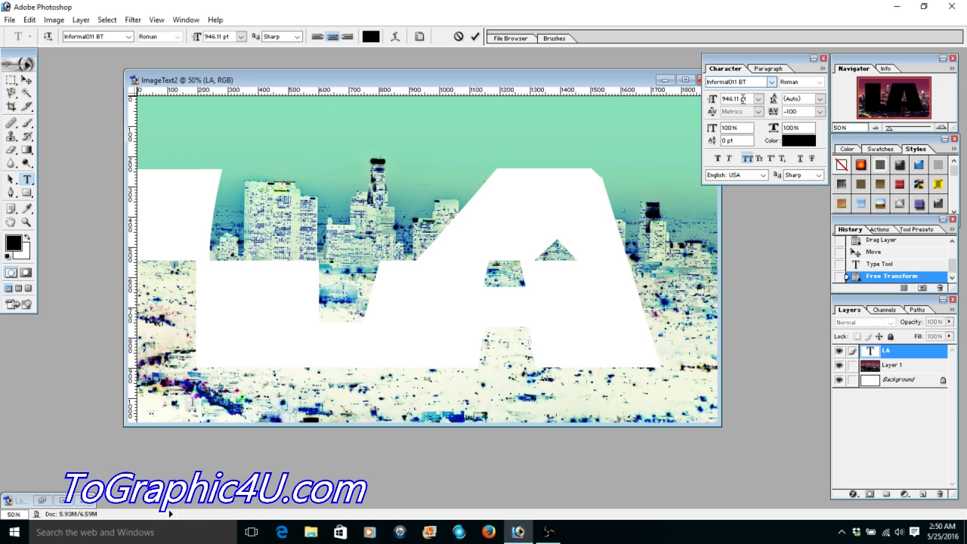
click(772, 81)
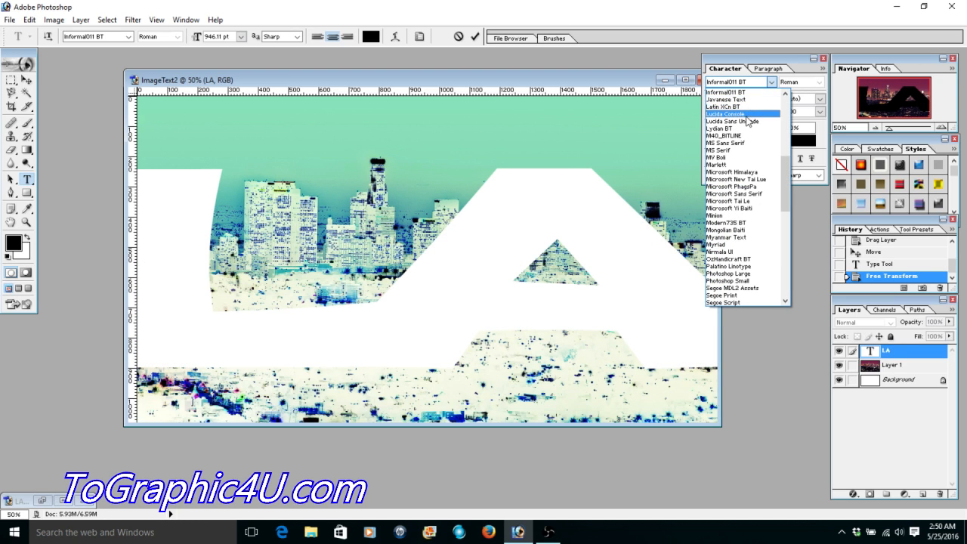
click(727, 114)
click(771, 82)
click(744, 170)
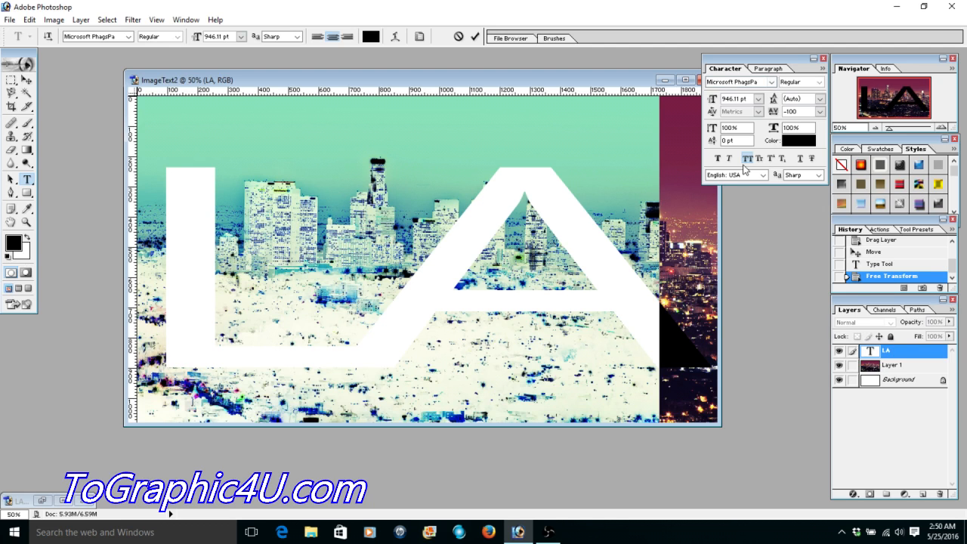
click(771, 82)
click(734, 166)
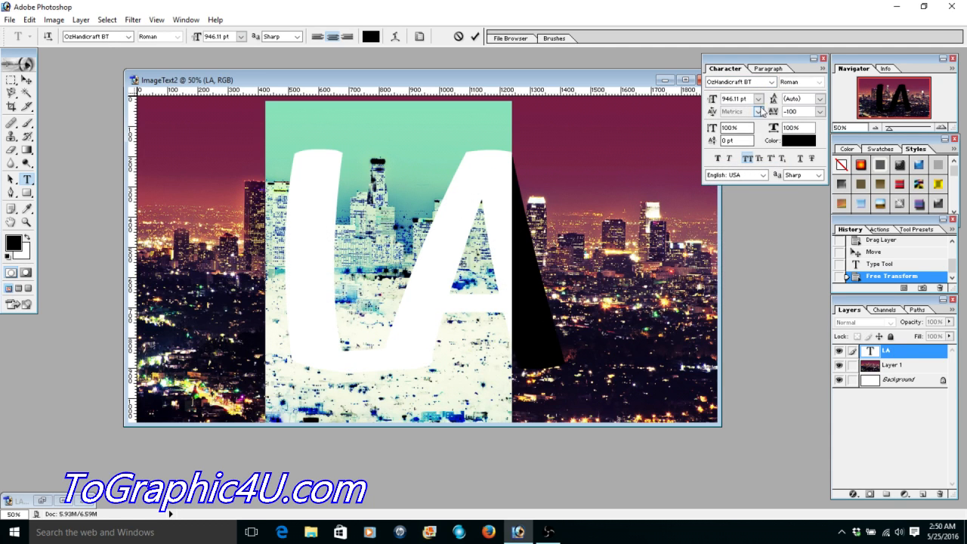
- Try the LA text in the Sitka and MS UI Gothic fonts
click(771, 82)
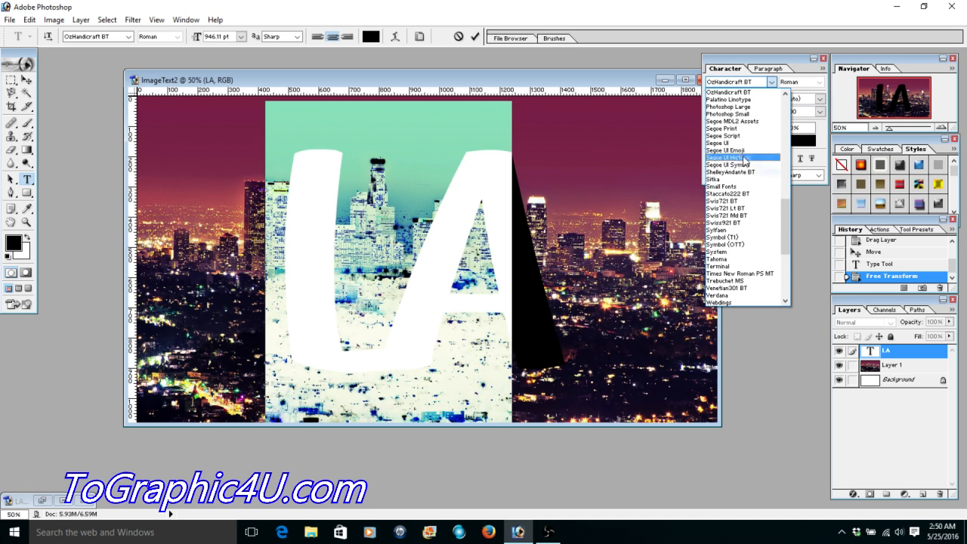
click(756, 179)
click(771, 82)
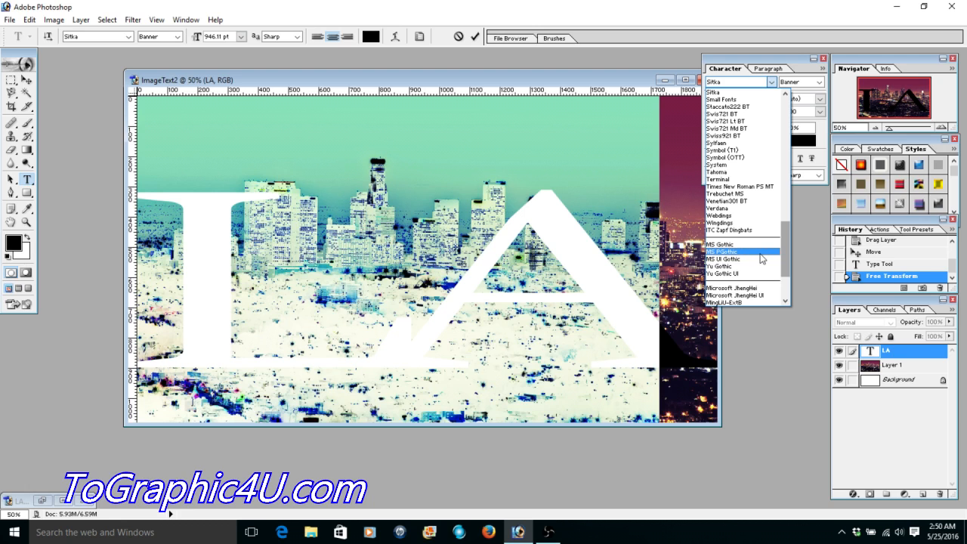
click(755, 258)
- Try the LA text in Arial with the Bold style
click(771, 82)
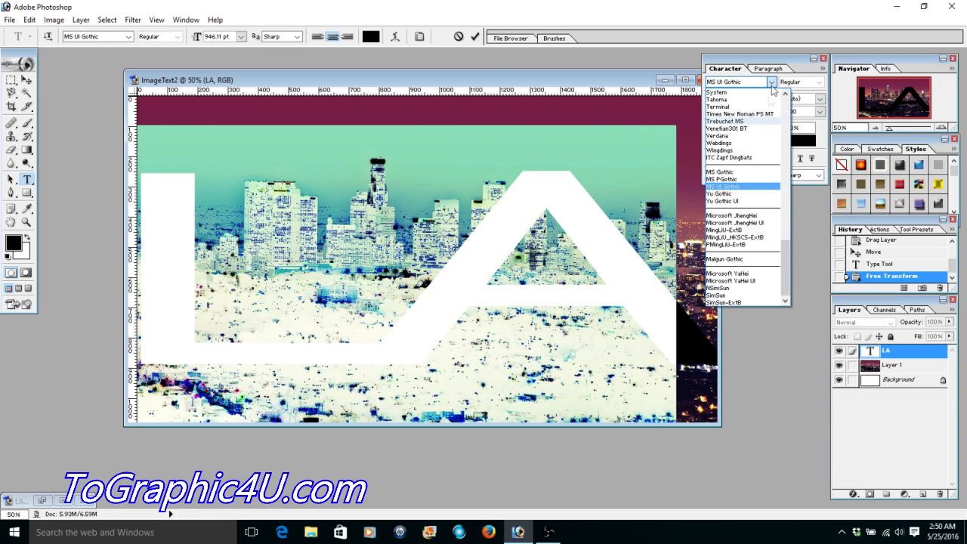
drag(785, 234, 784, 120)
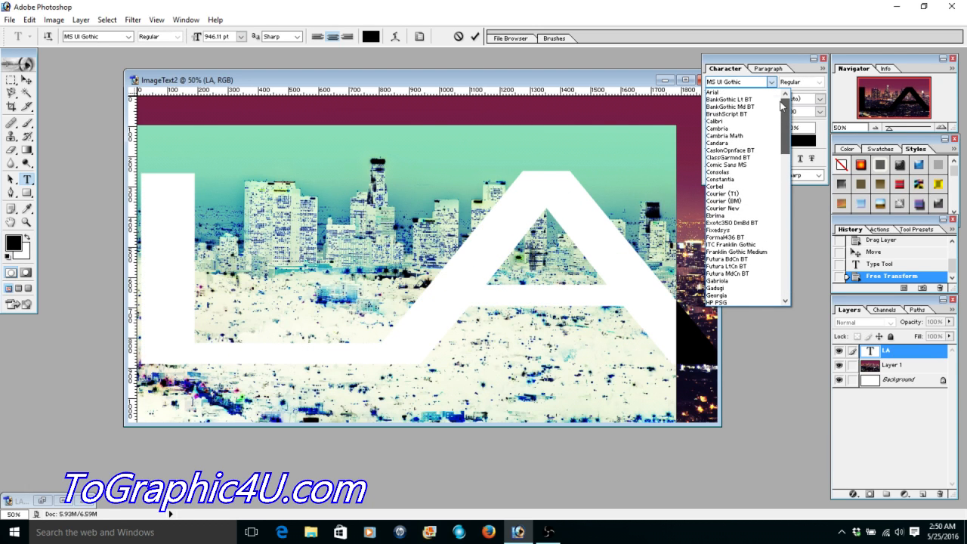
click(719, 93)
click(819, 81)
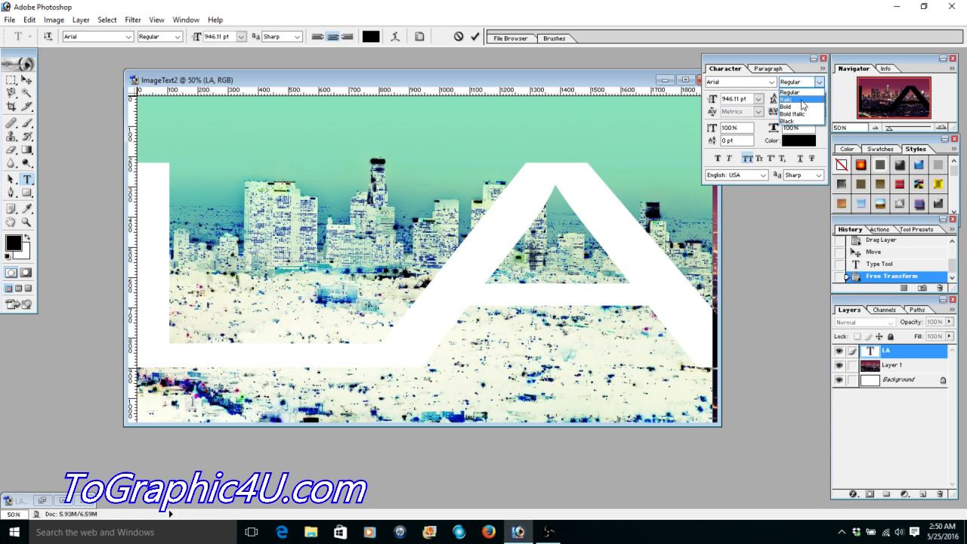
click(793, 107)
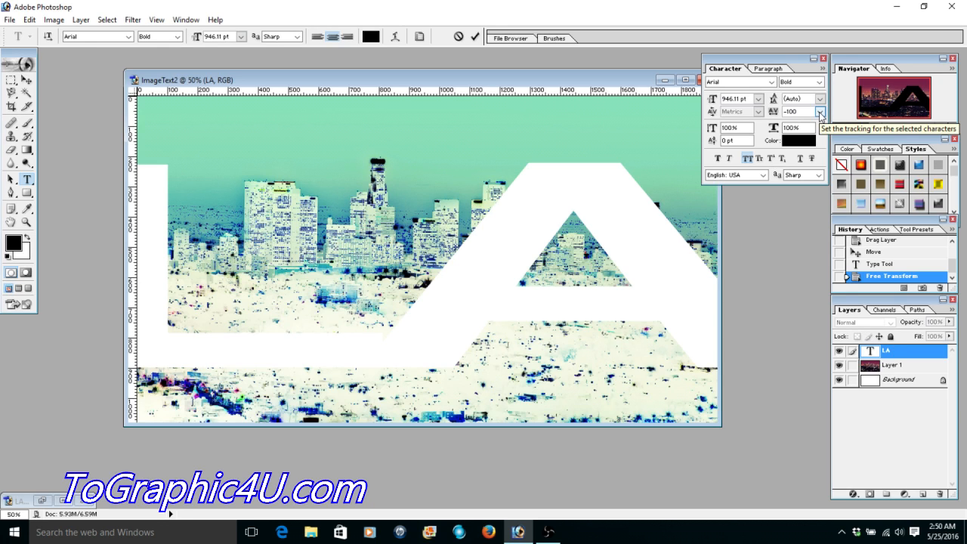
- Try a tracking of 0 on the LA text, then return it to -100
click(820, 111)
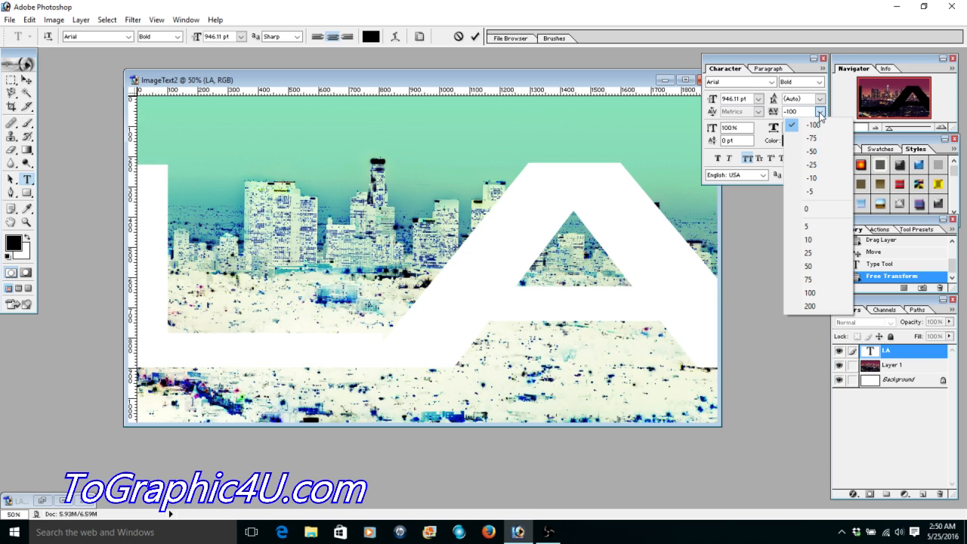
click(808, 209)
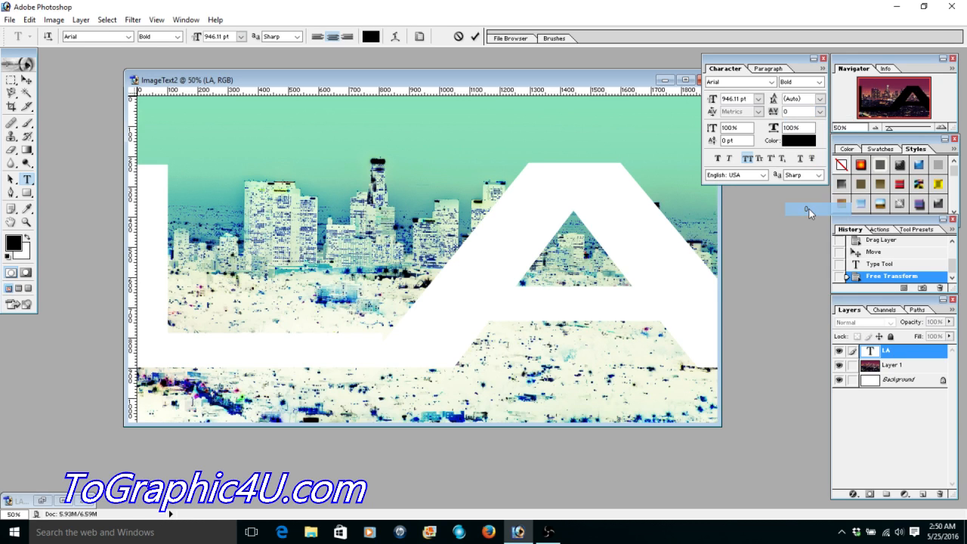
click(820, 111)
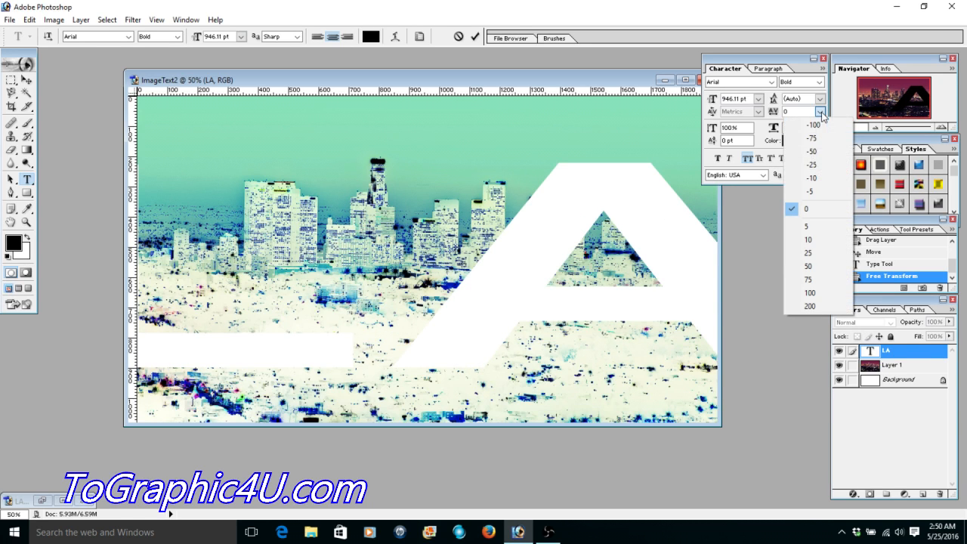
click(809, 125)
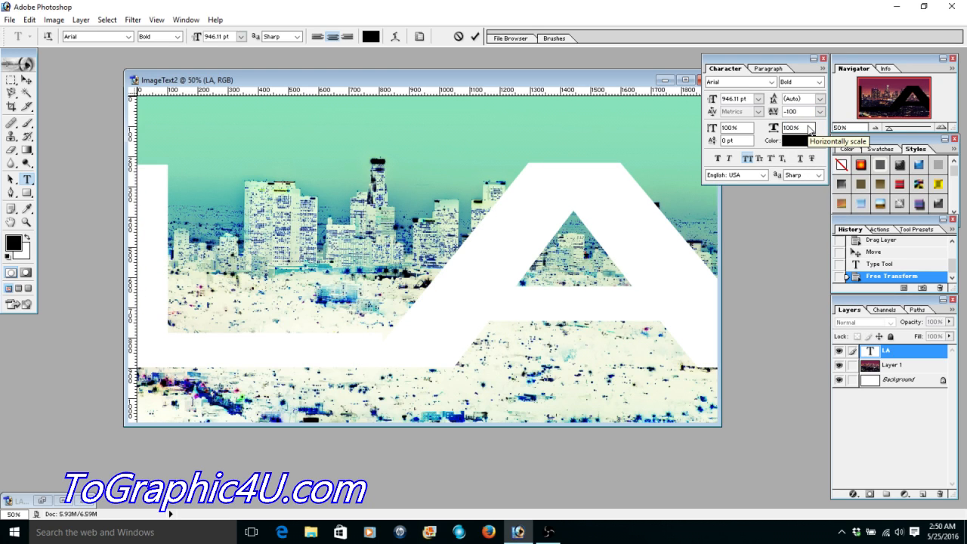
- Set the LA text's font back to Impact
click(771, 81)
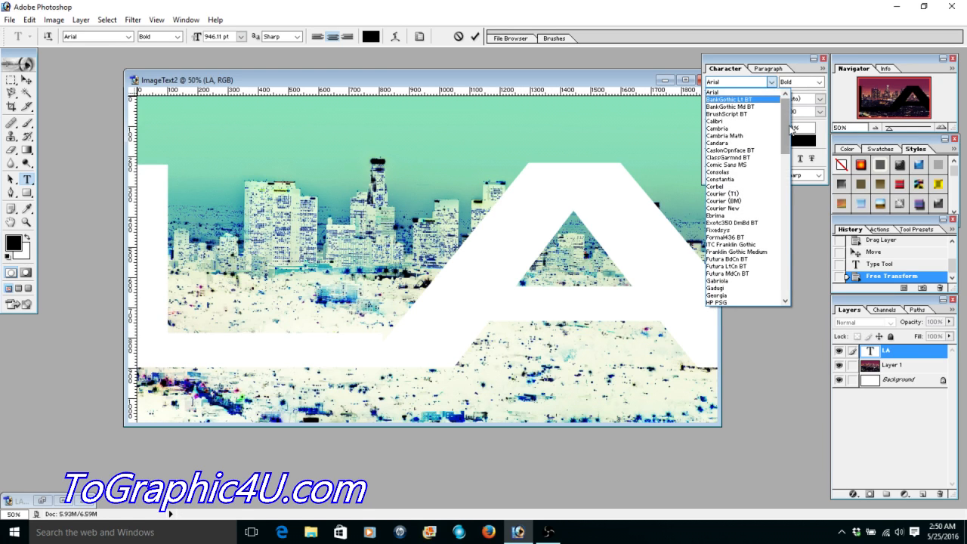
drag(790, 127, 788, 145)
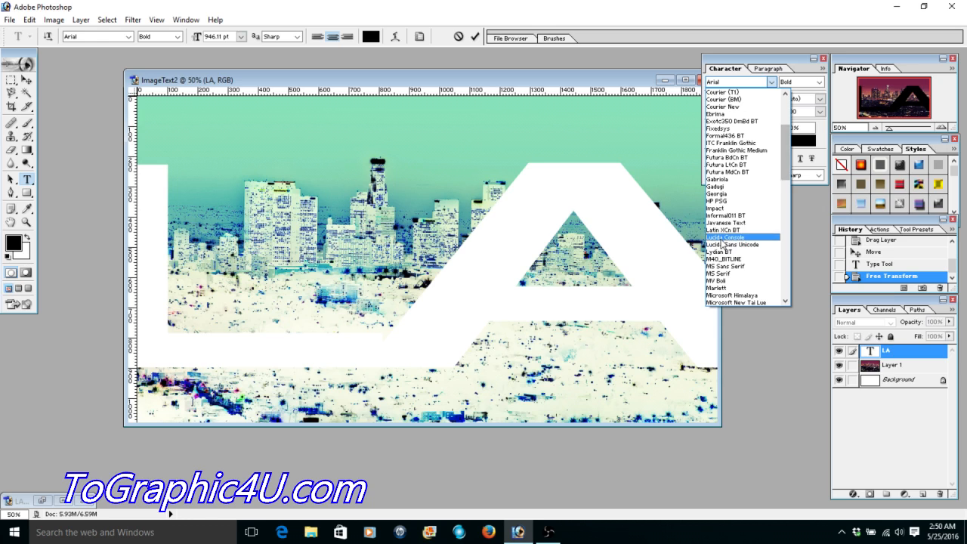
click(721, 209)
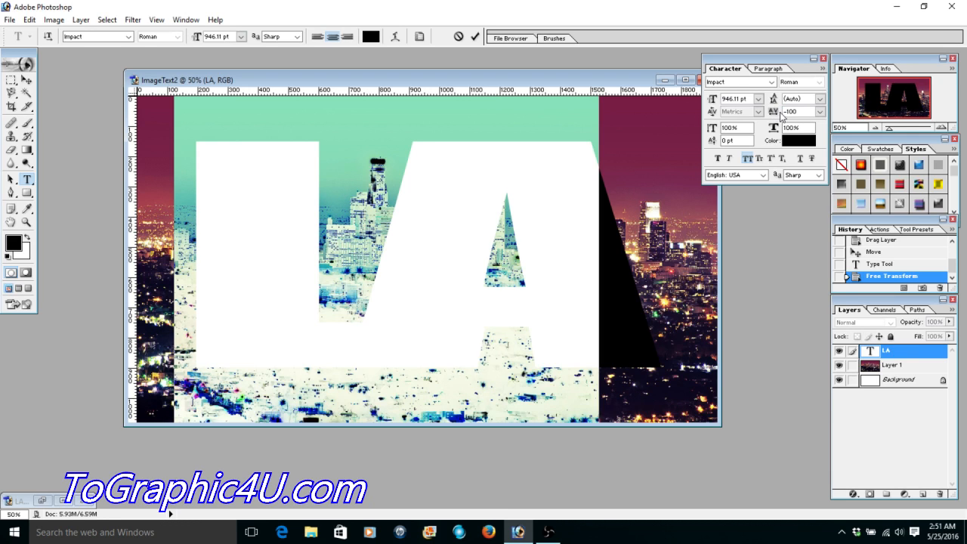
- Try tracking values of 0, 10 and 50 on the LA text, then return it to -100
click(820, 111)
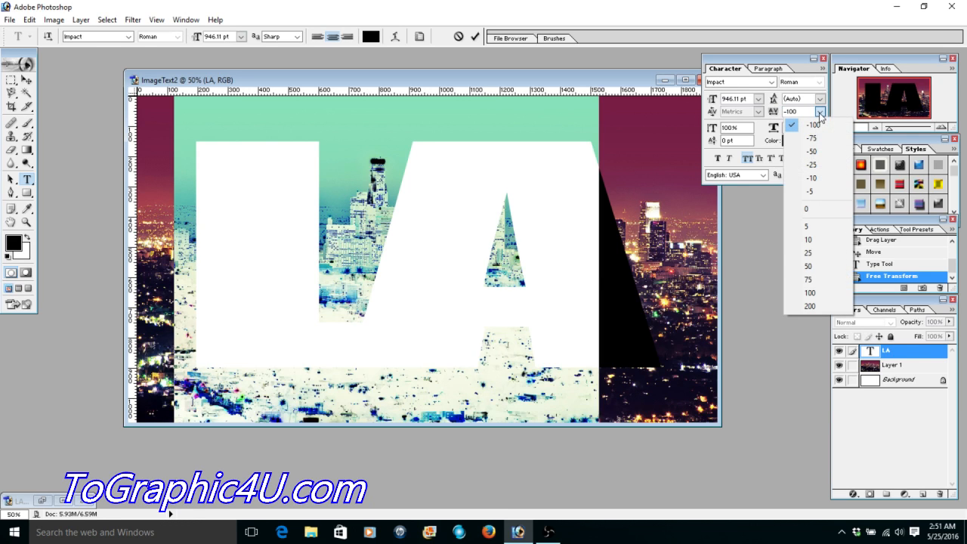
click(805, 210)
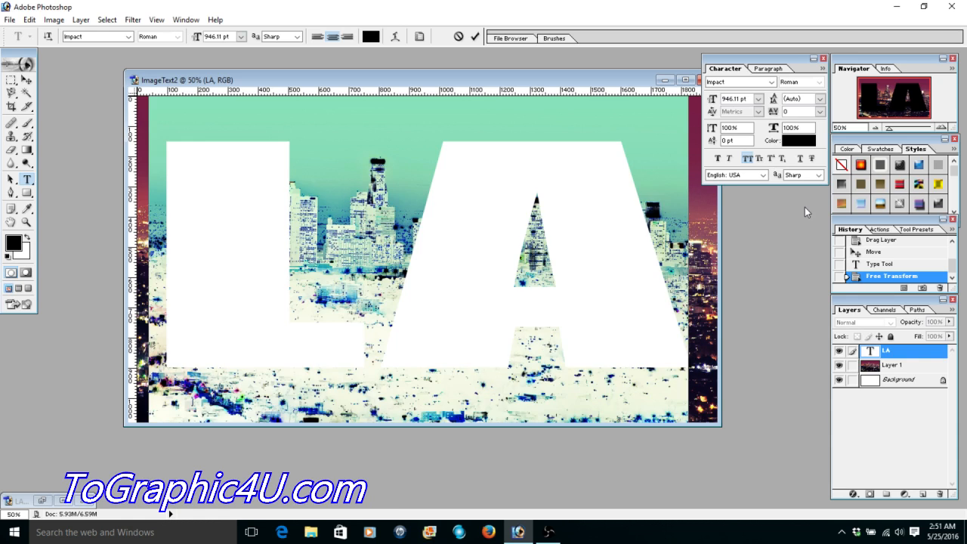
click(553, 311)
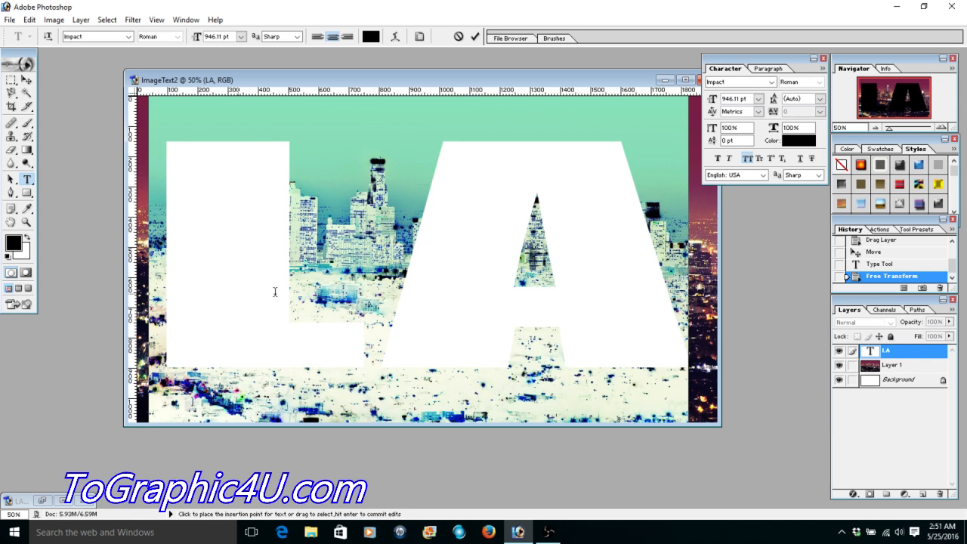
click(820, 111)
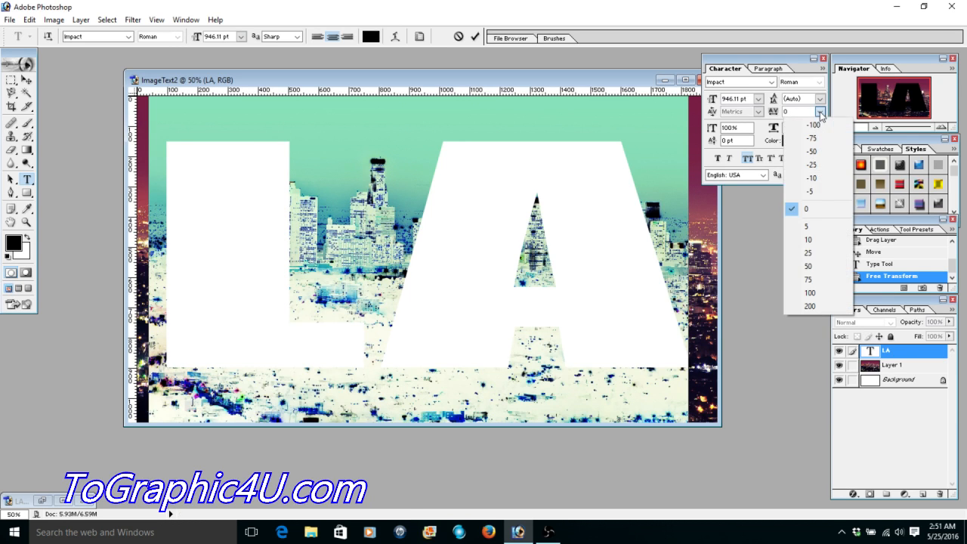
click(815, 242)
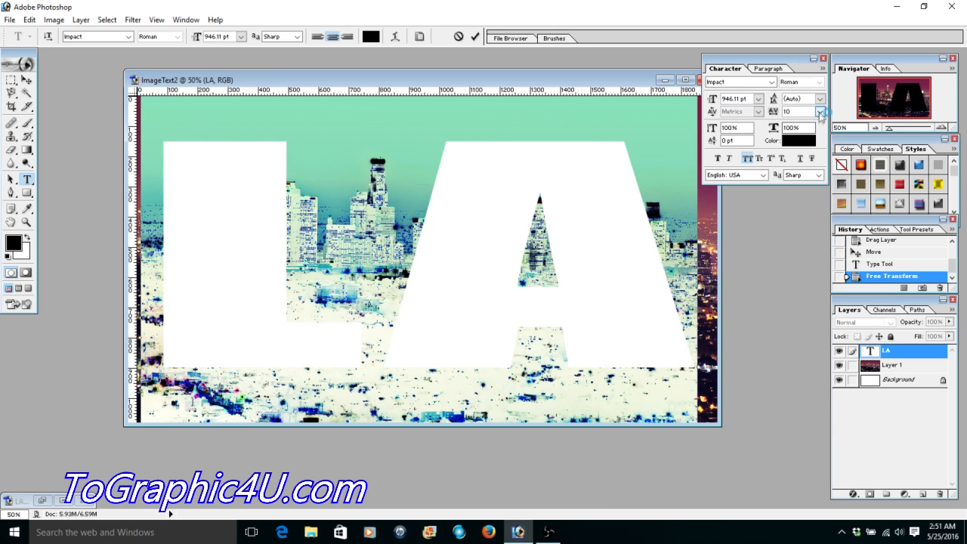
click(819, 111)
click(817, 267)
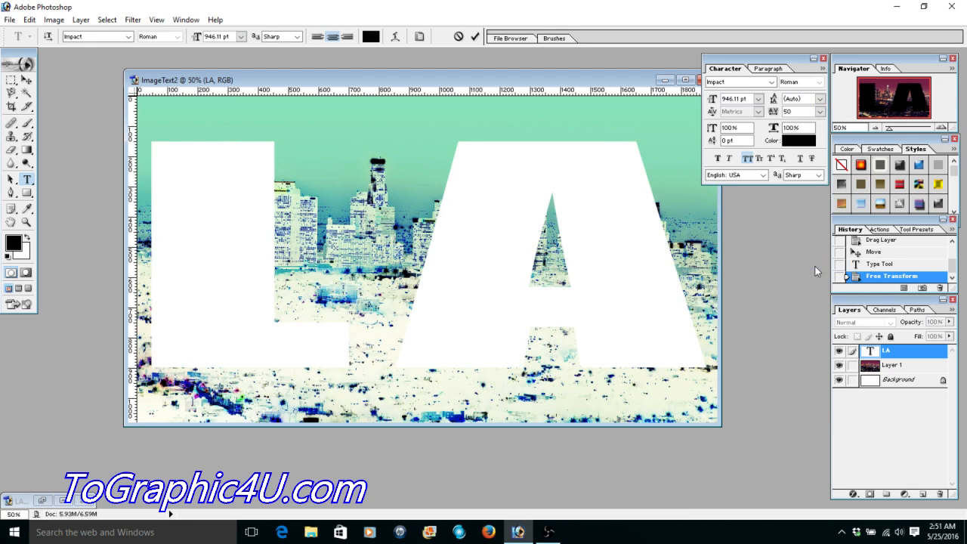
click(820, 111)
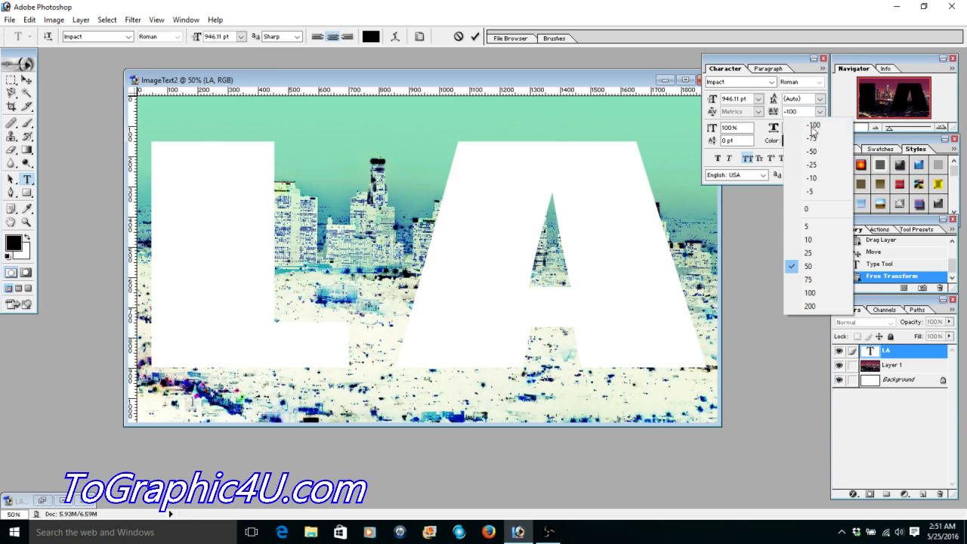
click(811, 126)
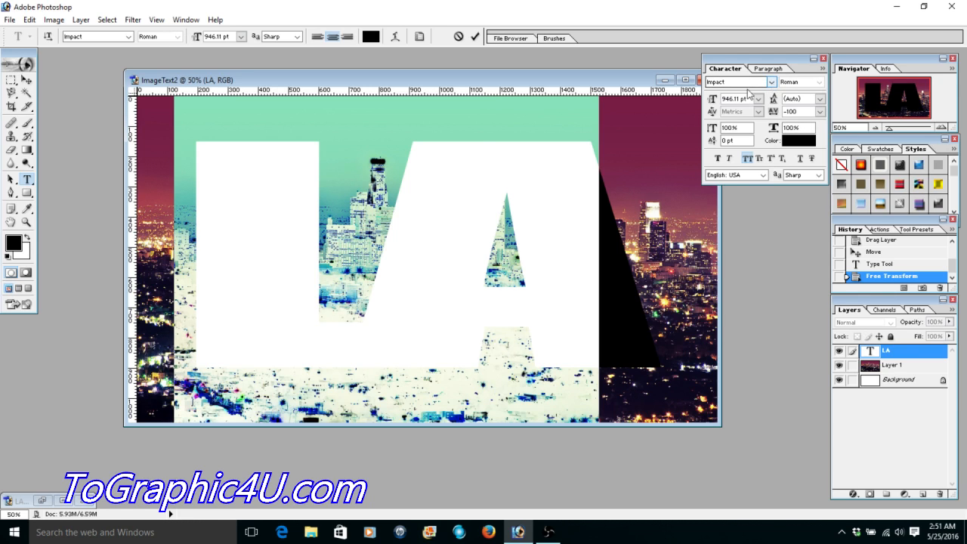
- Close the Character palette and maximize the document window
click(557, 276)
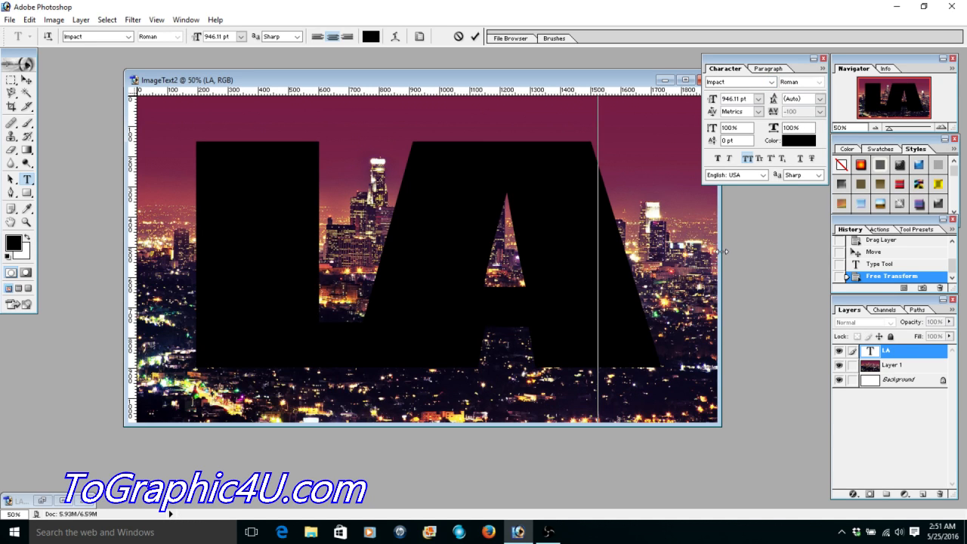
click(823, 58)
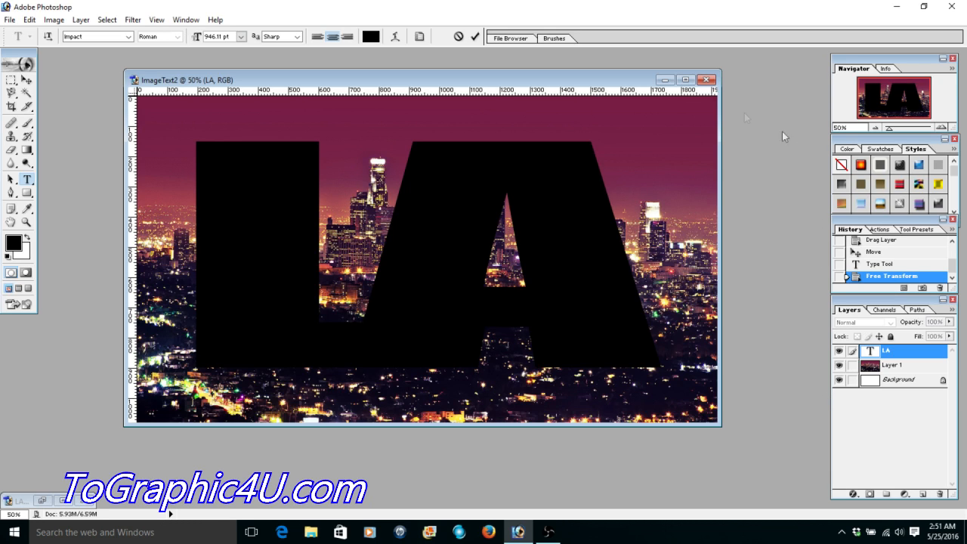
click(686, 80)
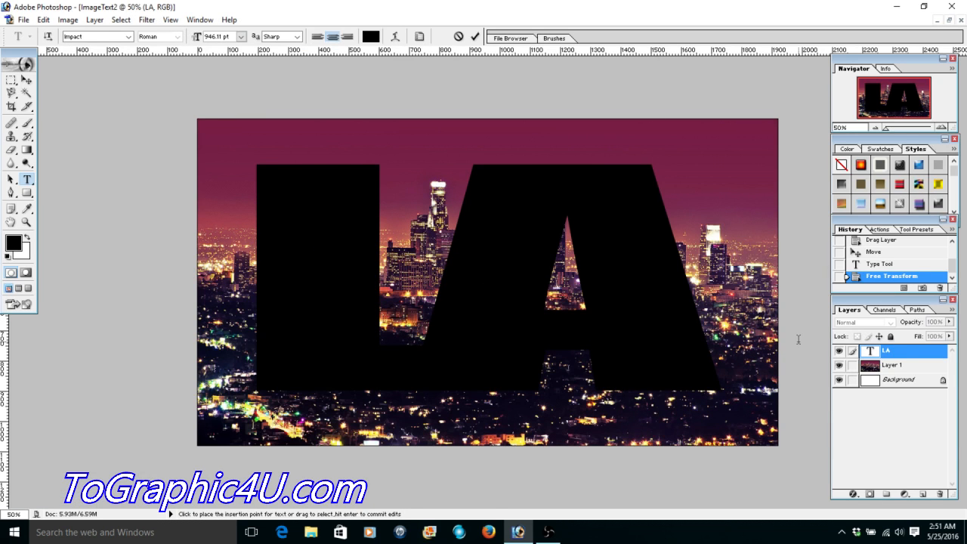
- Move the skyline photo layer above the LA text layer and clip it to the lettering
click(899, 365)
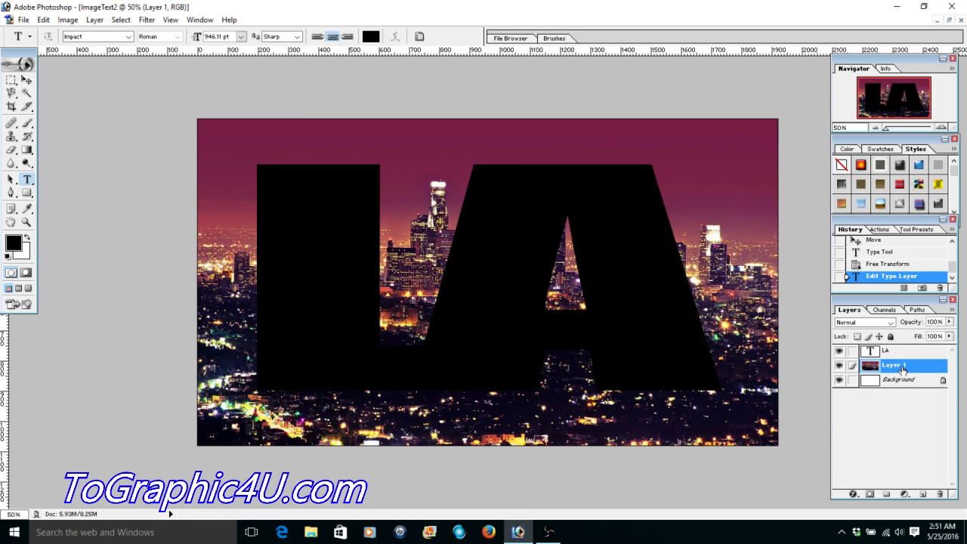
drag(901, 370, 909, 352)
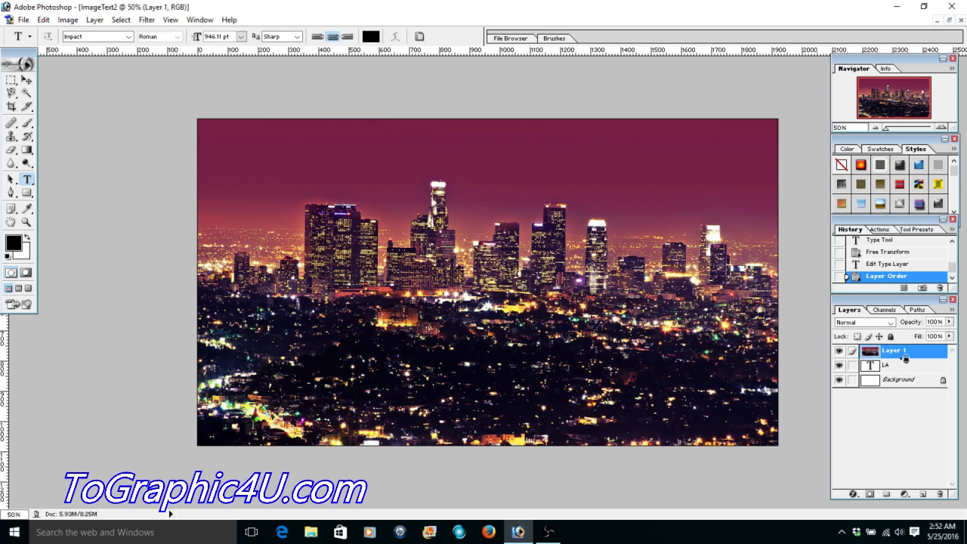
alt+click(906, 358)
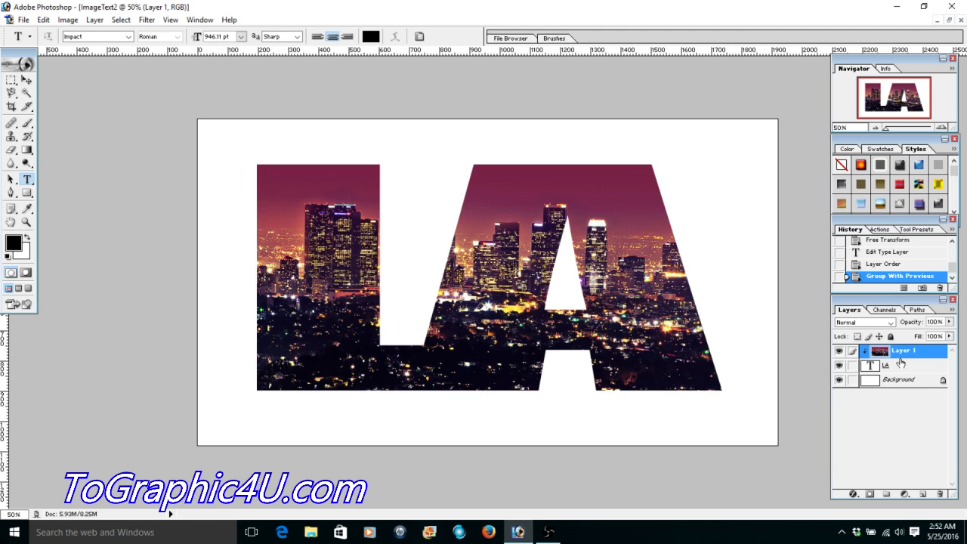
- Reposition the skyline photo inside the LA lettering so the buildings fill both letters without empty areas
click(27, 79)
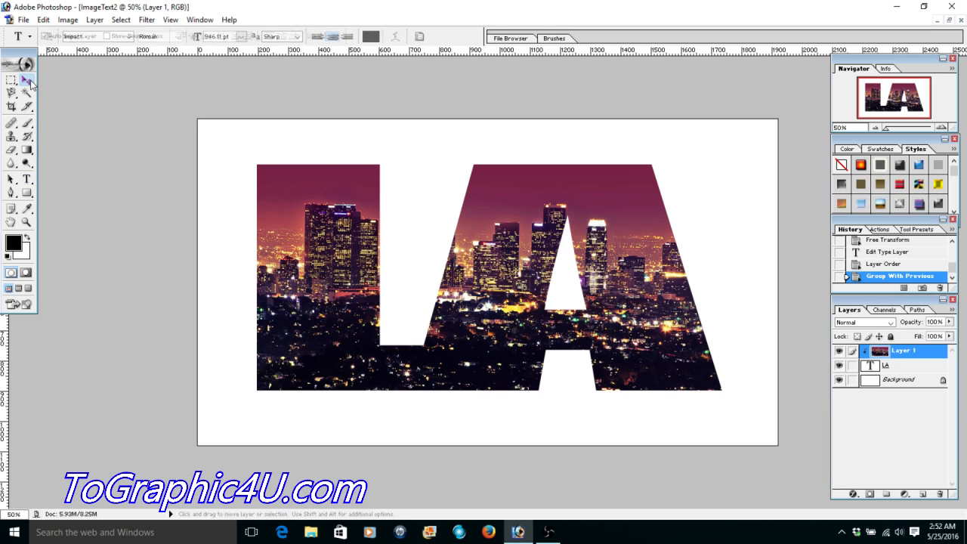
drag(634, 301, 583, 342)
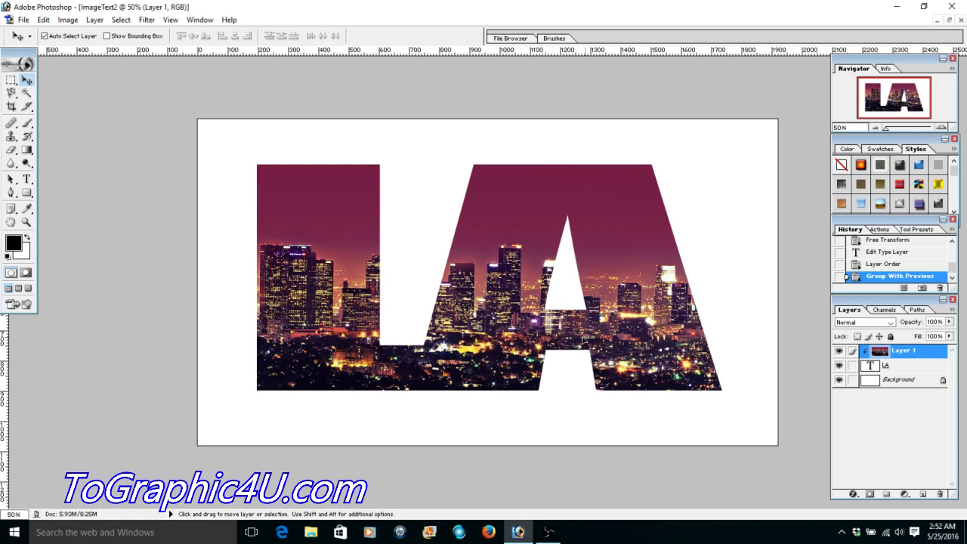
drag(582, 341, 559, 317)
drag(501, 316, 584, 342)
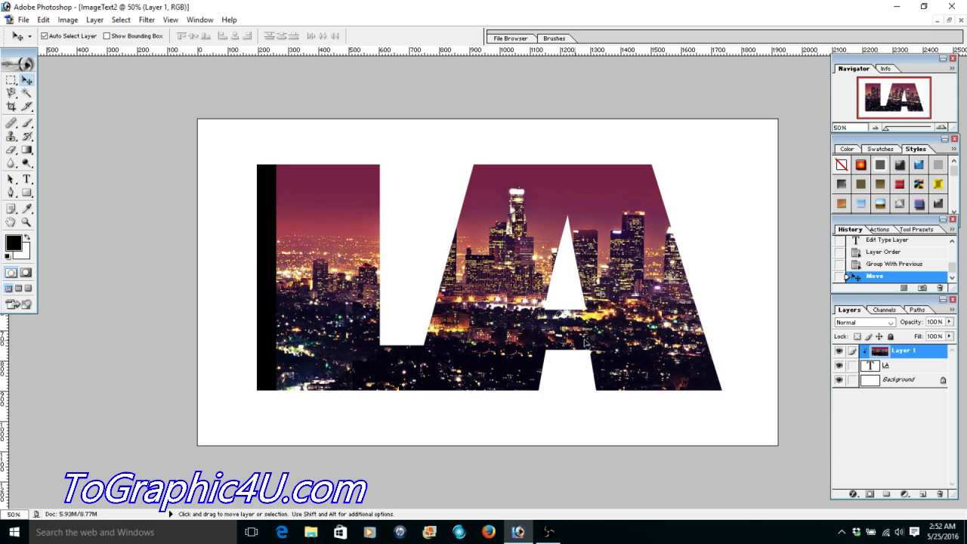
drag(584, 342, 560, 345)
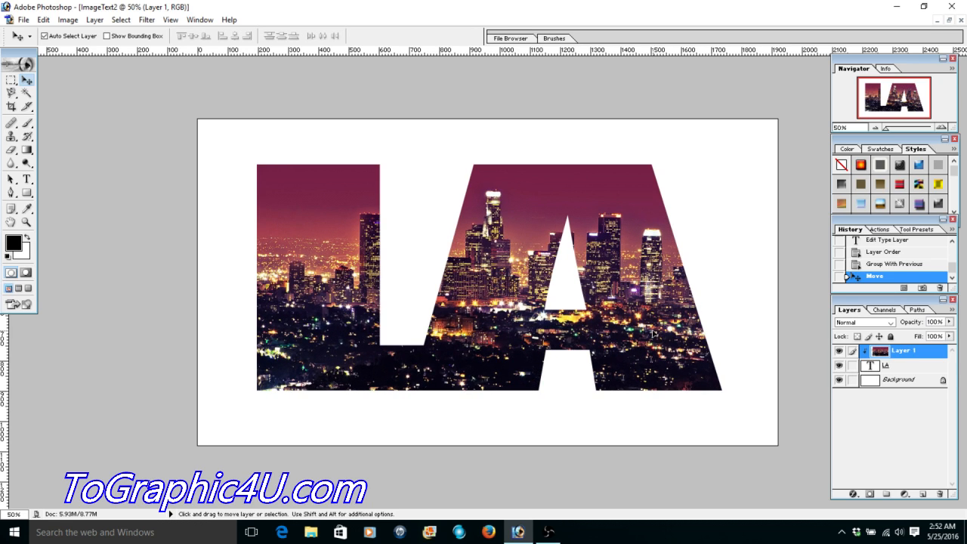
drag(652, 331, 521, 352)
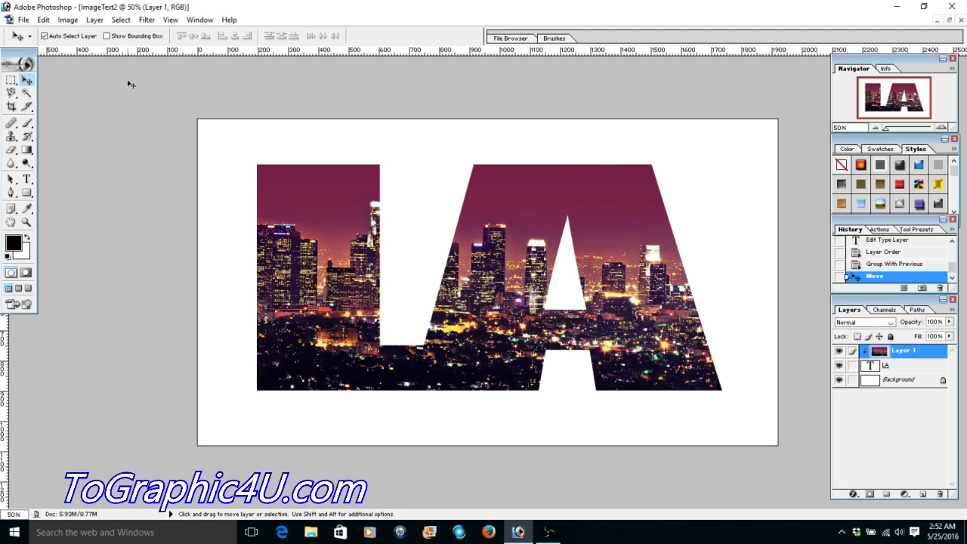
- Give the LA text layer a Bevel and Emboss effect with a size of 32 px, plus a Drop Shadow
click(26, 179)
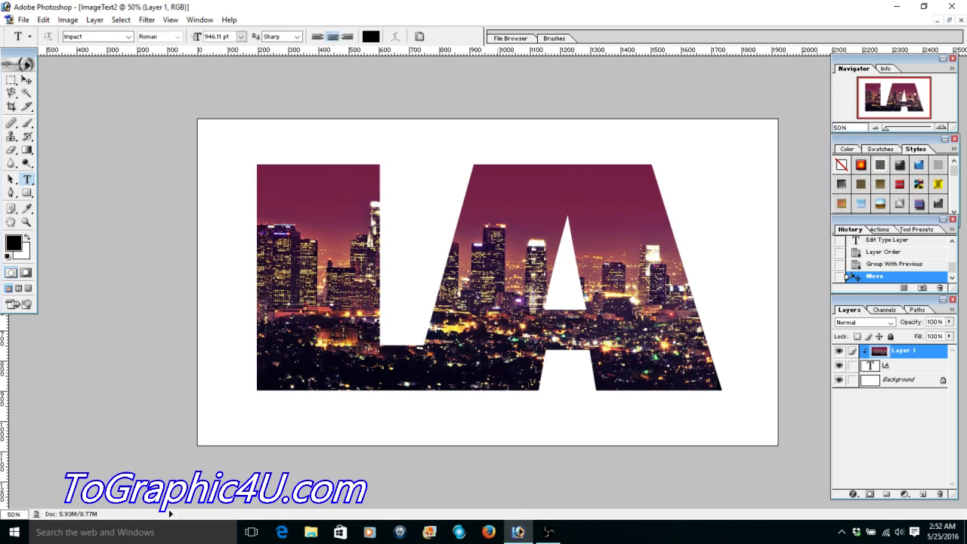
drag(699, 303, 204, 311)
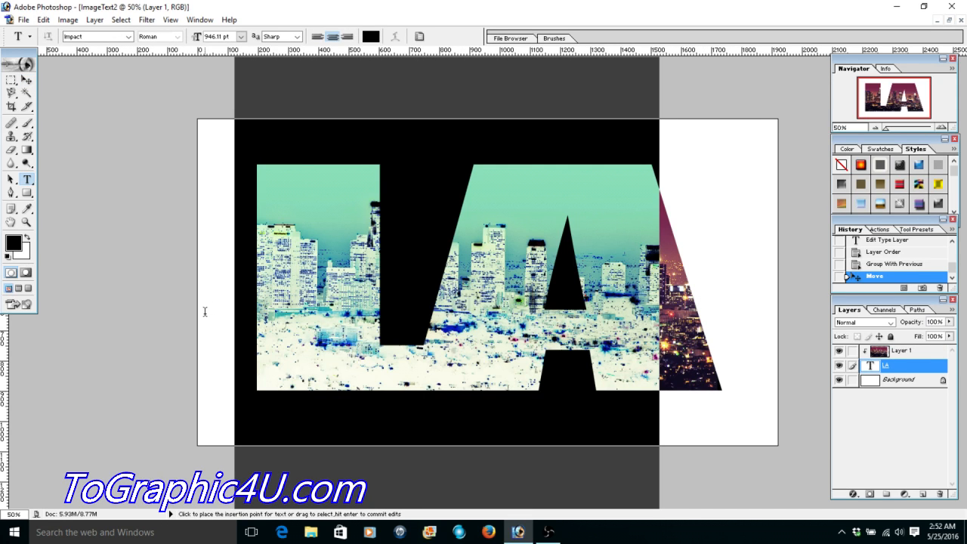
click(853, 495)
click(853, 495)
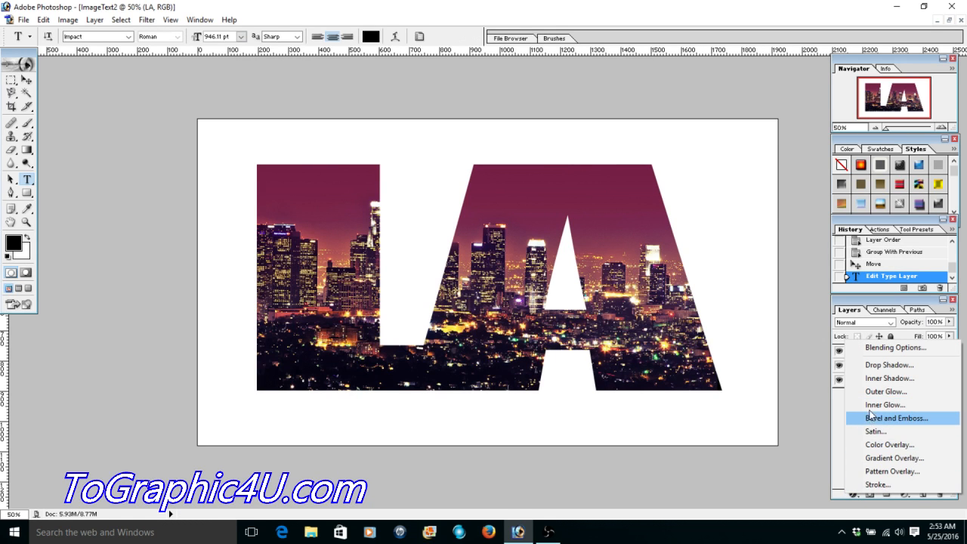
click(867, 420)
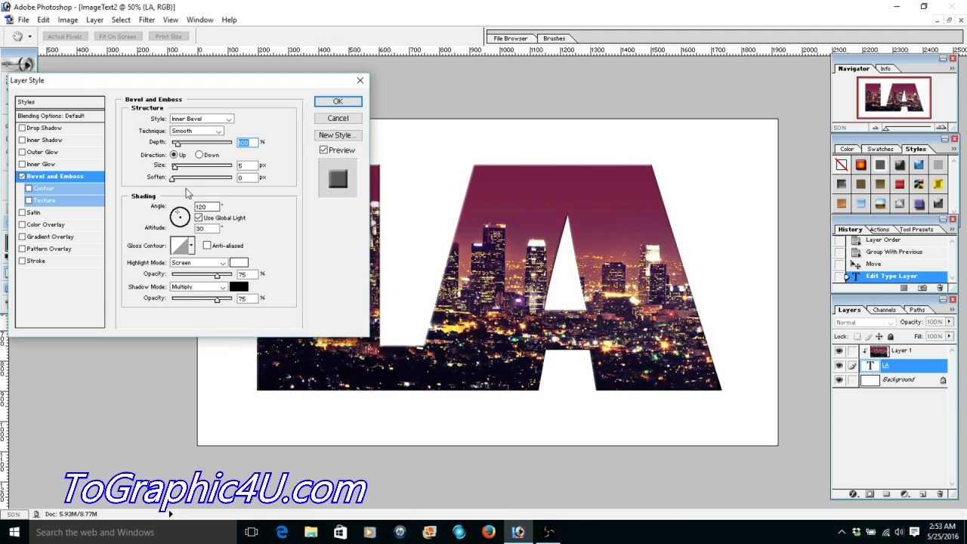
drag(174, 167, 183, 170)
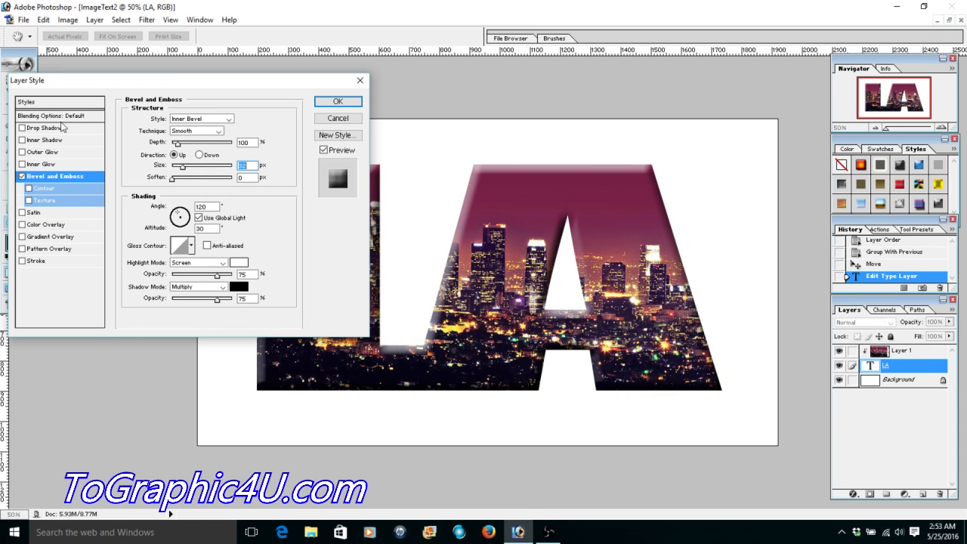
click(24, 129)
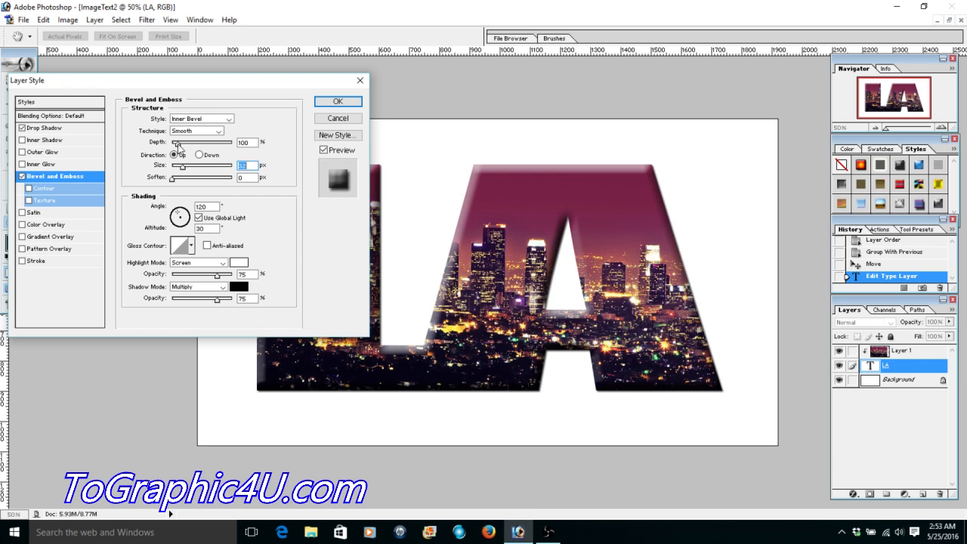
- Set the bevel's depth to 61%, shadow opacity to 73% and highlight opacity to about 69%, and apply the layer style
drag(178, 145, 175, 146)
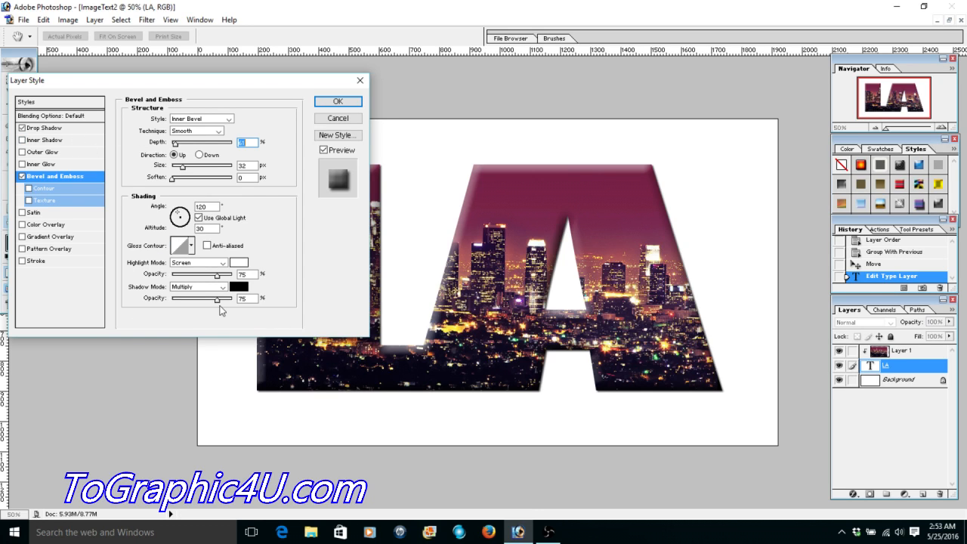
drag(218, 304, 204, 304)
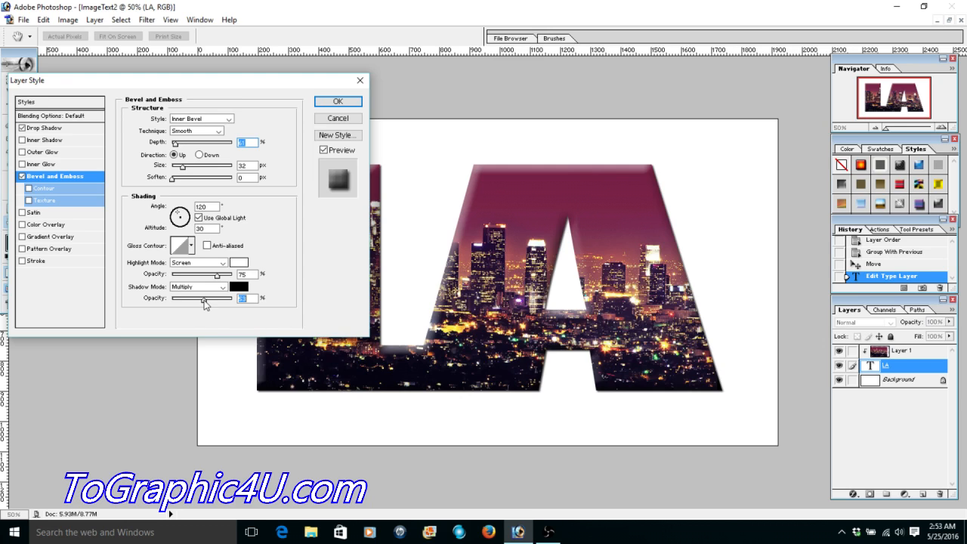
drag(204, 304, 213, 279)
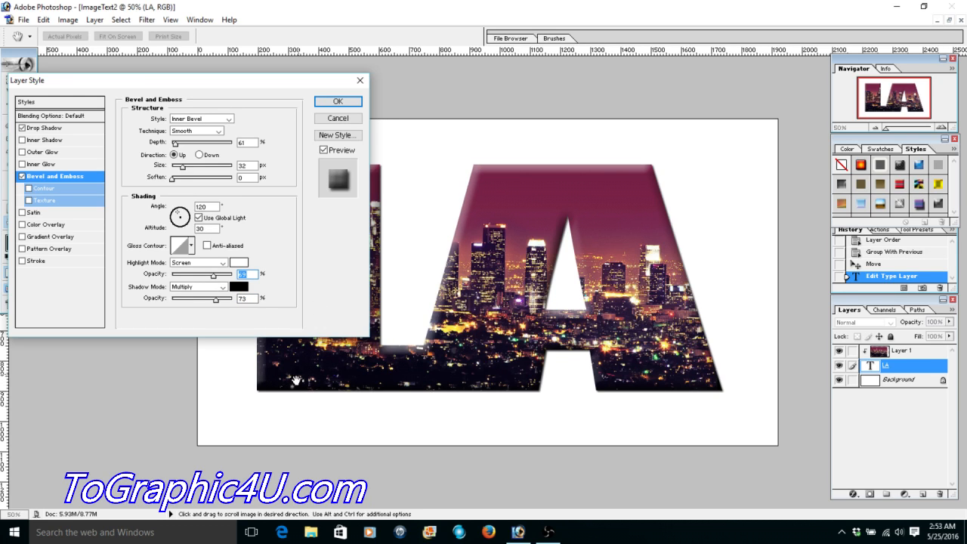
click(337, 103)
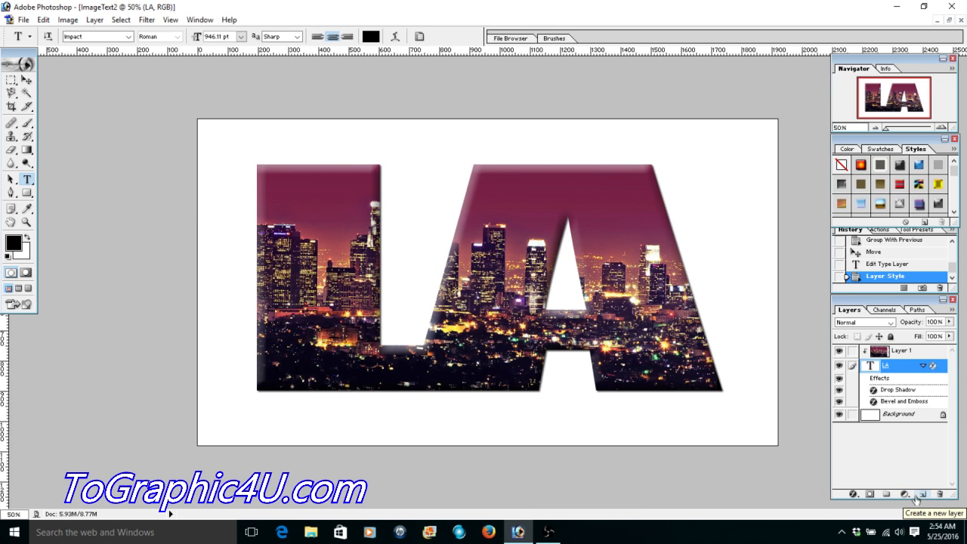
- Add a Solid Color fill layer directly above the Background layer
click(901, 416)
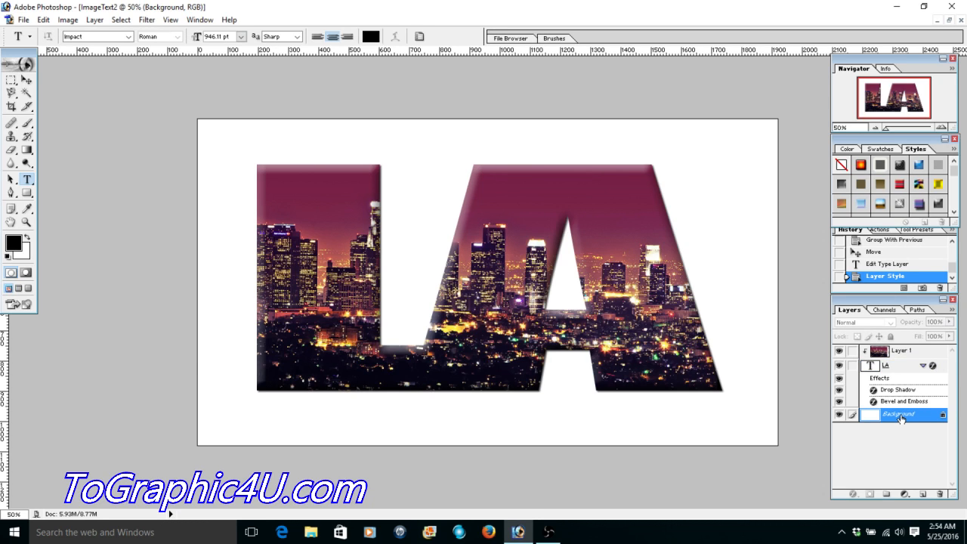
click(905, 494)
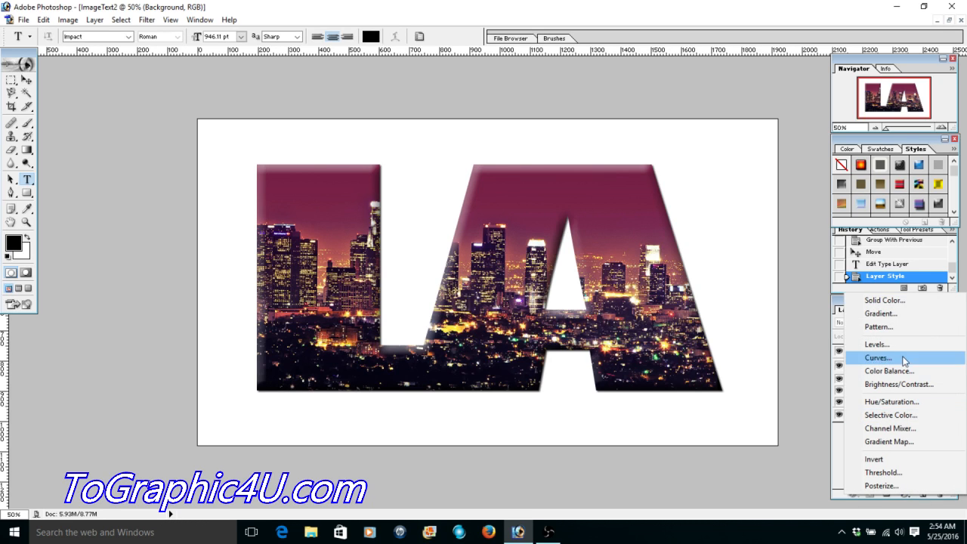
click(882, 300)
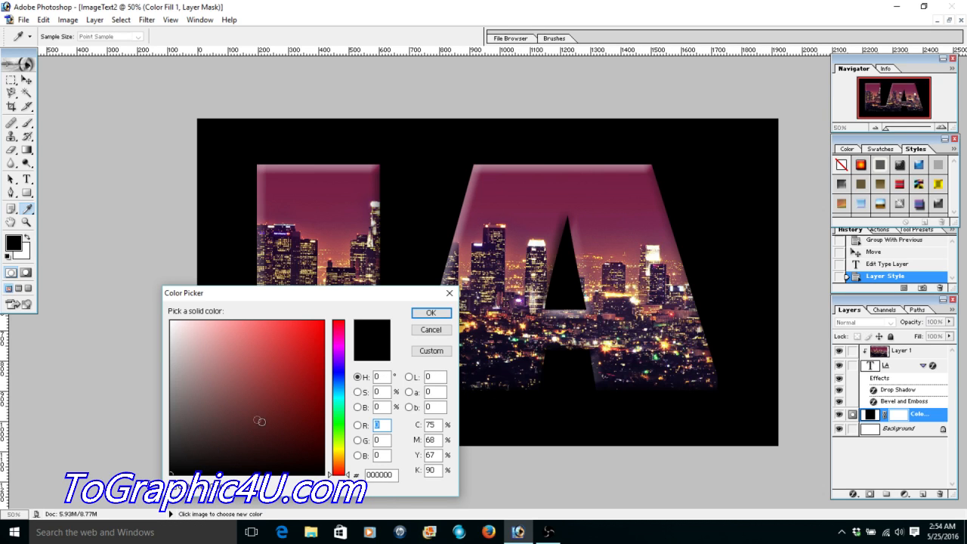
- Try several muted red and brown shades, including A35151, 7C5252 and 865F5F, as the solid fill color behind the lettering
click(250, 413)
click(248, 376)
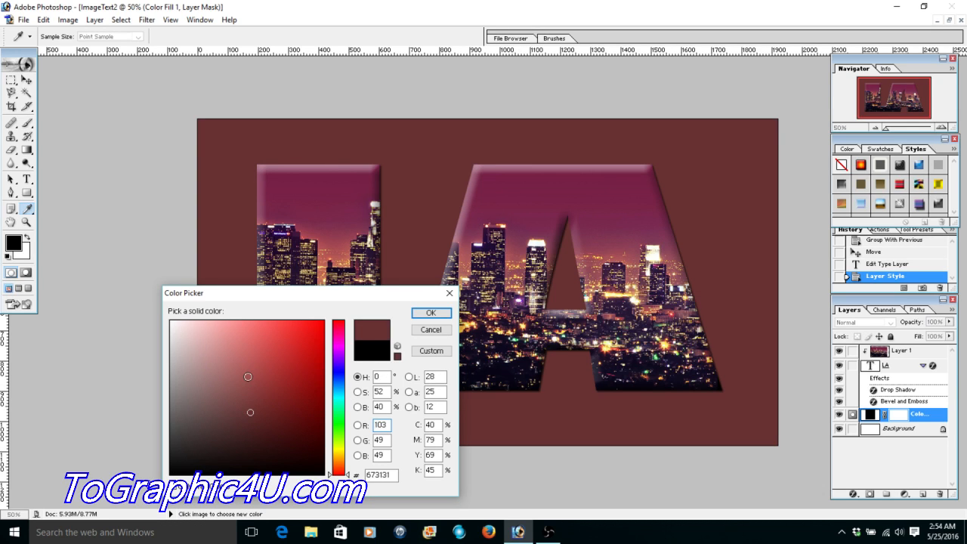
click(231, 374)
click(222, 398)
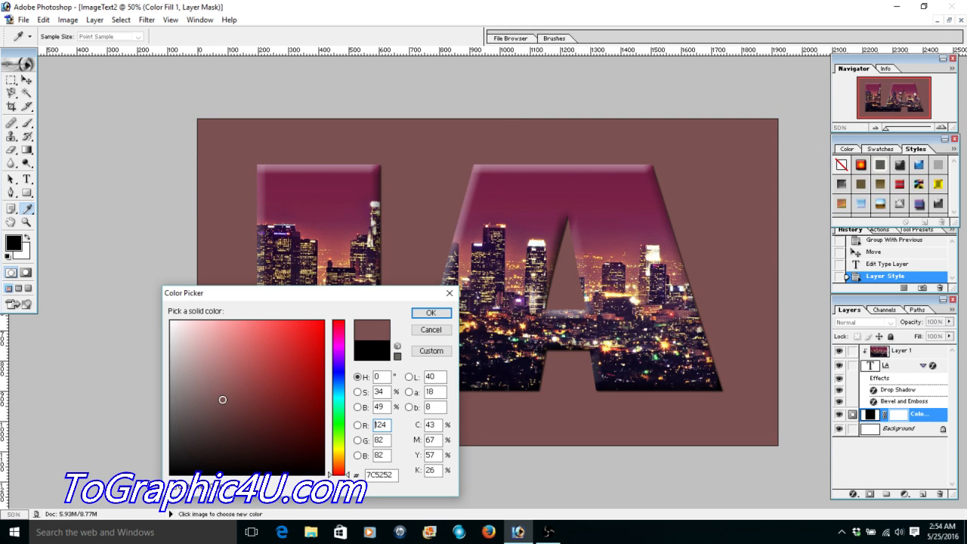
click(316, 331)
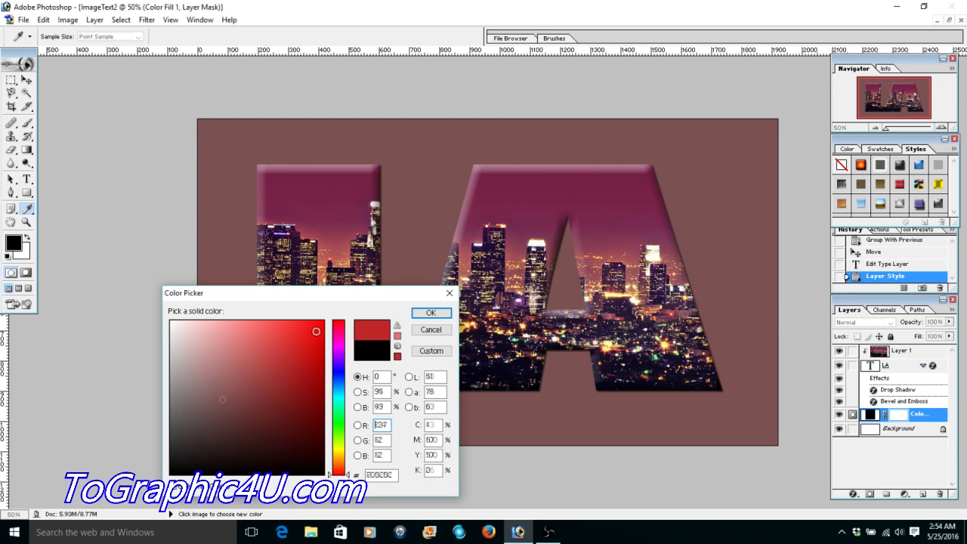
click(215, 394)
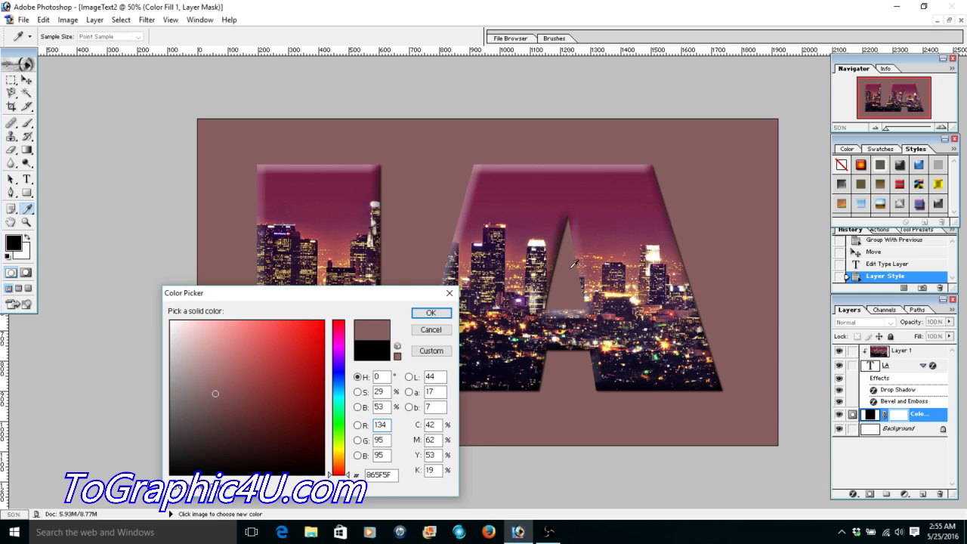
- Sample the purple sky inside the letter A to make the background fill color 7D3356, and apply the fill
click(606, 227)
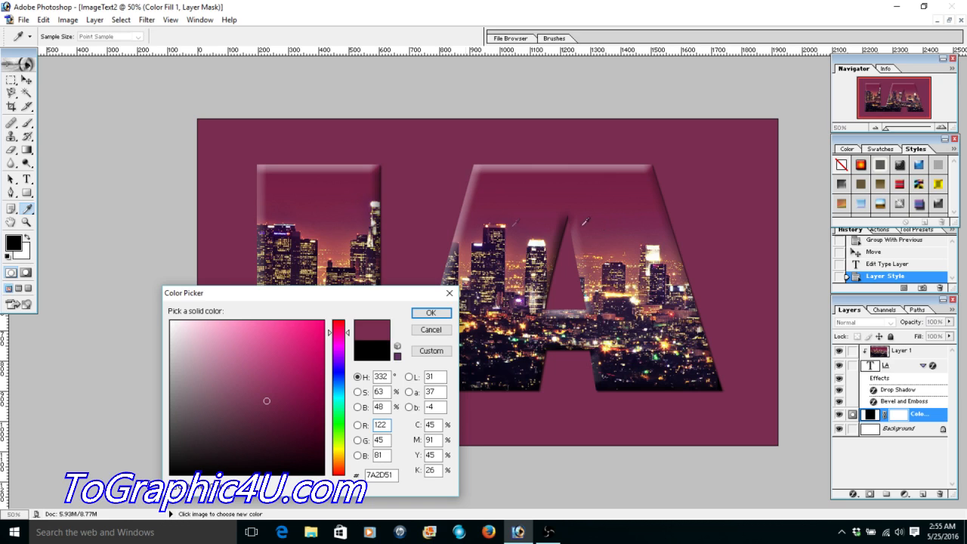
click(259, 380)
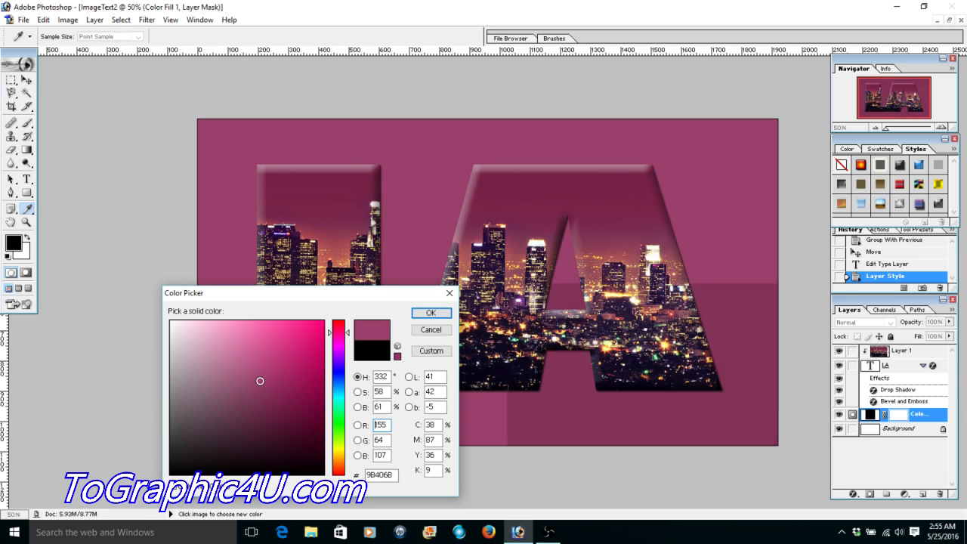
click(257, 350)
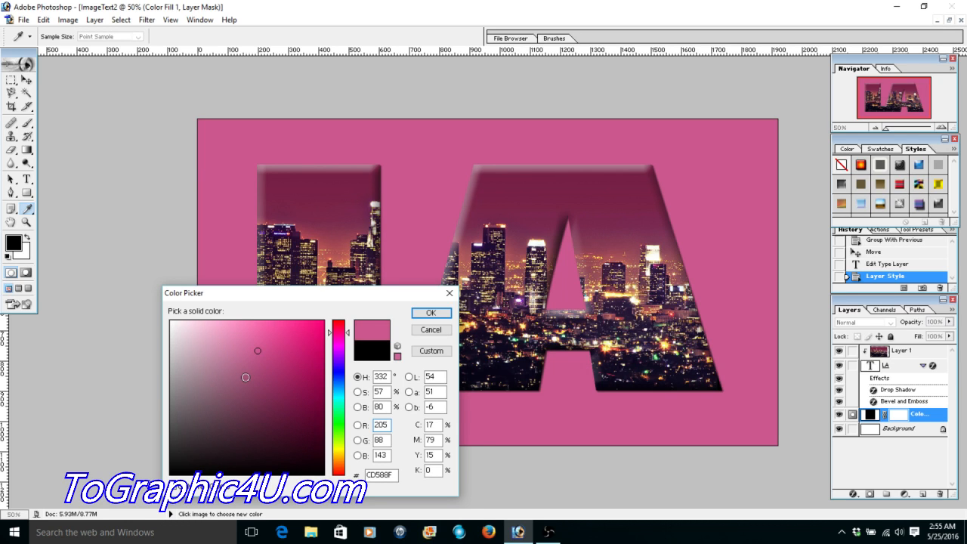
click(624, 227)
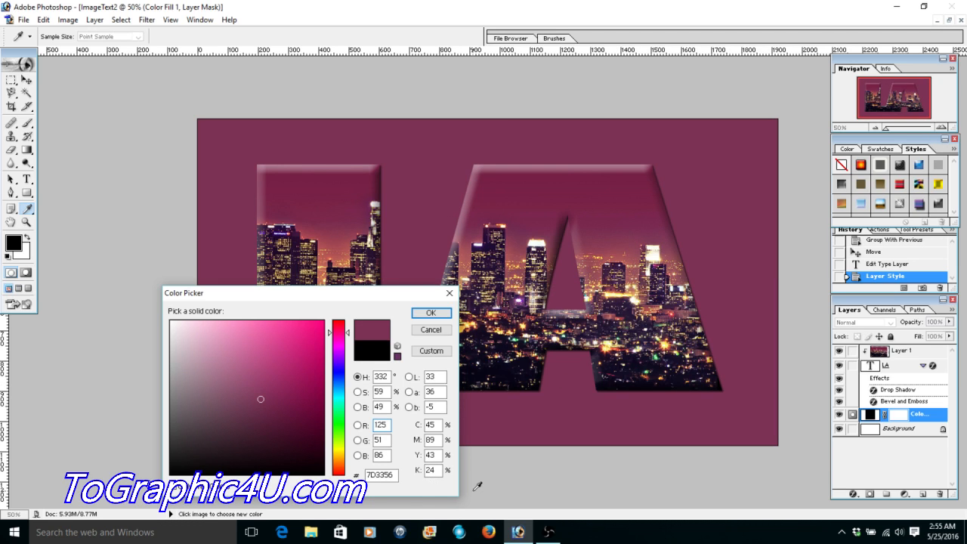
click(432, 313)
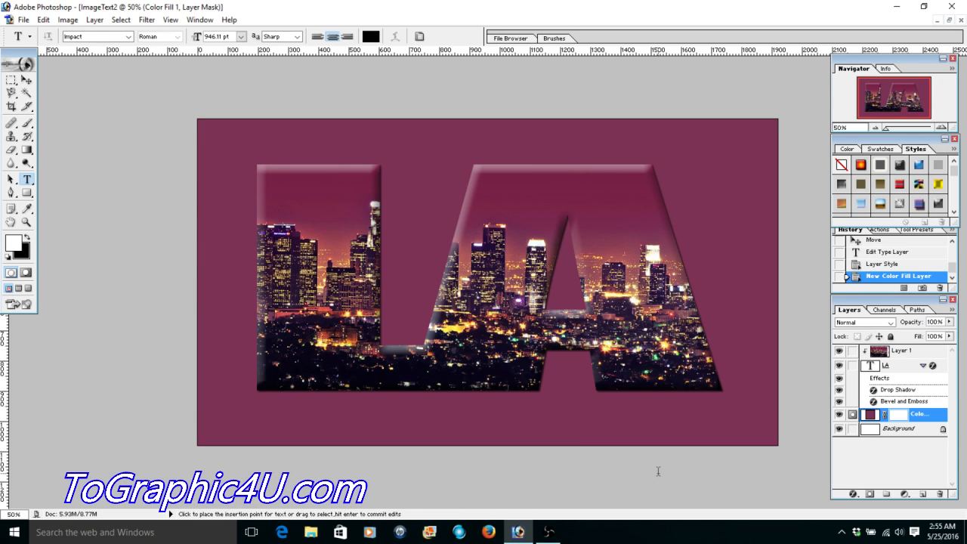